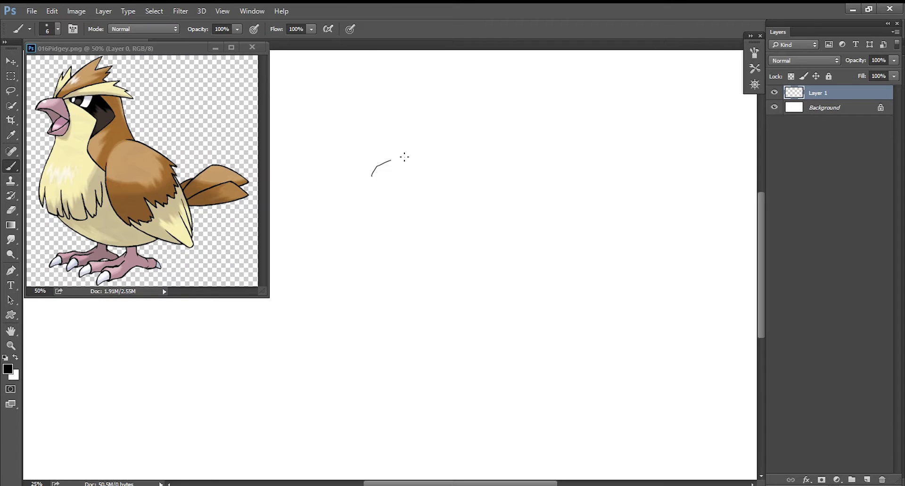
# Draw the curved top of the beak with a size 6 brush on Layer 1.
pyautogui.moveTo(404, 157); pyautogui.dragTo(422, 188)
# Outline the open upper beak down to its hooked tip, plus the inner beak line.
pyautogui.moveTo(370, 177); pyautogui.dragTo(396, 185)
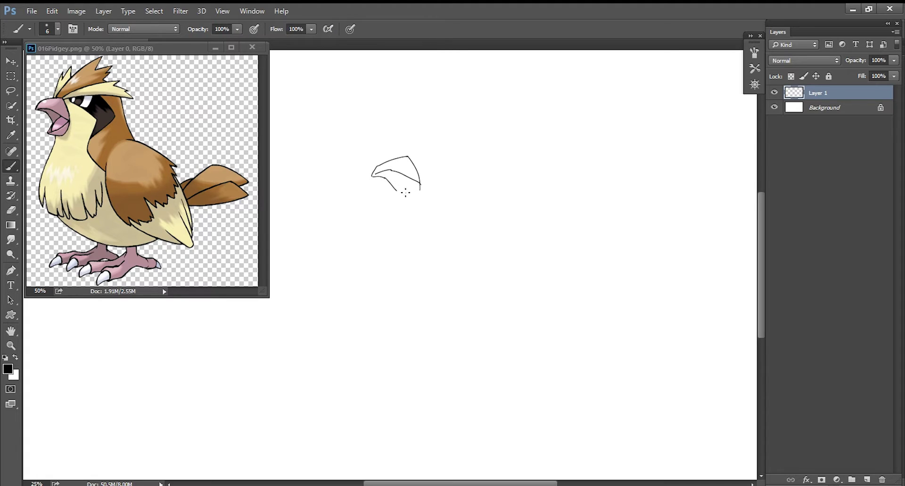
pyautogui.moveTo(396, 191)
pyautogui.mouseDown()
pyautogui.moveTo(387, 202)
pyautogui.moveTo(420, 191)
pyautogui.mouseUp()
pyautogui.press('e')
pyautogui.press('b')
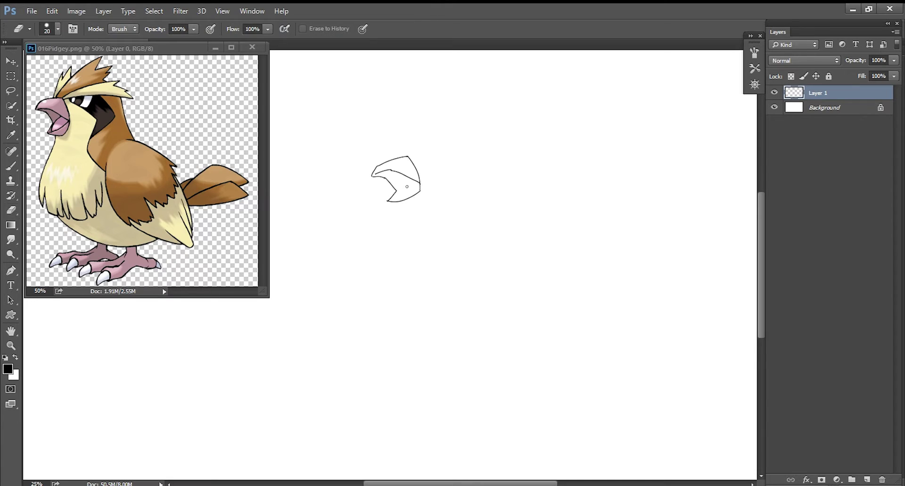
pyautogui.moveTo(397, 200); pyautogui.dragTo(412, 181)
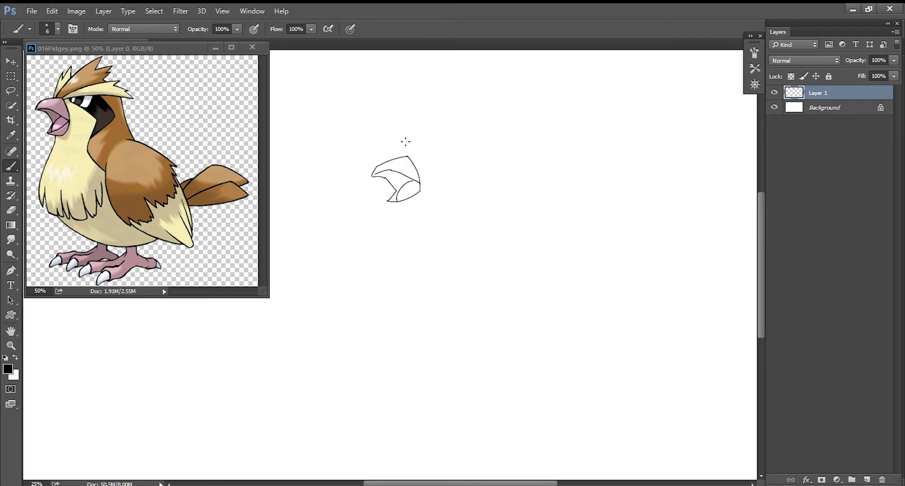
# Try a long crest curve from the head top, undo it, and add Layer 2.
pyautogui.moveTo(399, 158); pyautogui.dragTo(459, 115)
pyautogui.hotkey('ctrl', 'z')
pyautogui.moveTo(399, 157); pyautogui.dragTo(469, 108)
pyautogui.hotkey('ctrl', 'z')
pyautogui.hotkey('ctrl', 'shift', 'n')
pyautogui.press('Return')
# Draw a shorter crest curve with a small curl at the crest zigzag.
pyautogui.moveTo(399, 157)
pyautogui.mouseDown()
pyautogui.moveTo(452, 121)
pyautogui.moveTo(441, 134)
pyautogui.moveTo(465, 132)
pyautogui.moveTo(459, 141)
pyautogui.mouseUp()
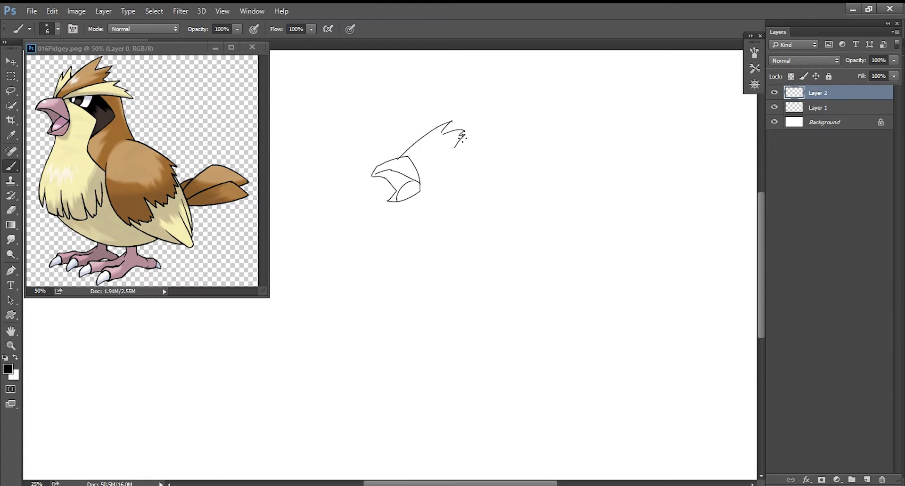
pyautogui.moveTo(455, 147); pyautogui.dragTo(485, 157)
pyautogui.hotkey('ctrl', 'z')
pyautogui.moveTo(408, 157); pyautogui.dragTo(484, 150)
pyautogui.hotkey('ctrl', 'z')
pyautogui.press('e')
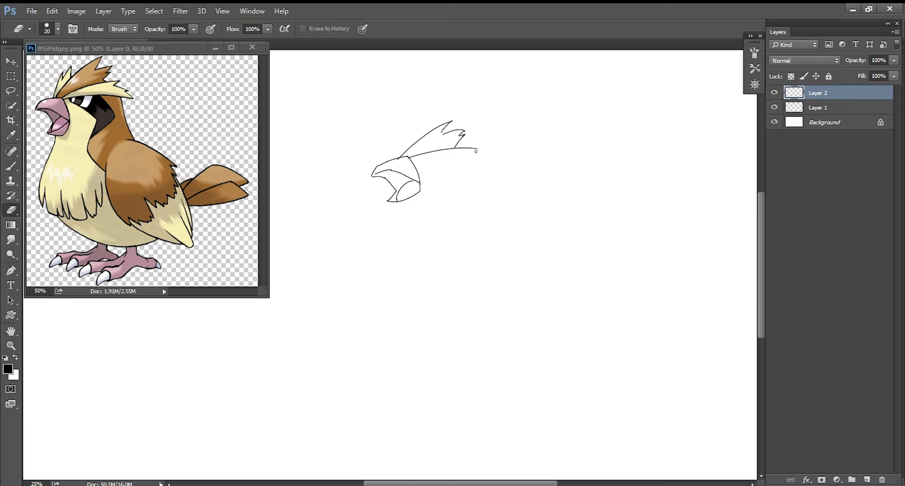
pyautogui.press('b')
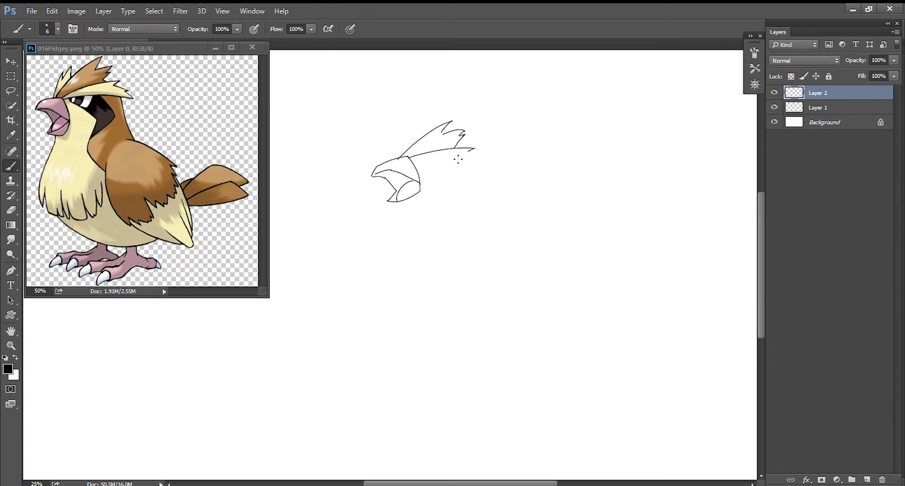
# Extend the crest with a long lower curve and small marks inside it.
pyautogui.moveTo(467, 150)
pyautogui.mouseDown()
pyautogui.moveTo(491, 160)
pyautogui.moveTo(480, 155)
pyautogui.mouseUp()
pyautogui.hotkey('ctrl', 'z')
pyautogui.moveTo(410, 160)
pyautogui.mouseDown()
pyautogui.moveTo(502, 172)
pyautogui.moveTo(488, 164)
pyautogui.mouseUp()
pyautogui.moveTo(424, 162); pyautogui.dragTo(451, 174)
pyautogui.press('e')
pyautogui.press('b')
pyautogui.moveTo(431, 161); pyautogui.dragTo(439, 173)
# Draw the zigzag crest spikes above the beak.
pyautogui.moveTo(395, 157)
pyautogui.mouseDown()
pyautogui.moveTo(401, 127)
pyautogui.moveTo(394, 161)
pyautogui.mouseUp()
pyautogui.hotkey('ctrl', 'z')
pyautogui.hotkey('ctrl', 'z')
pyautogui.press('e')
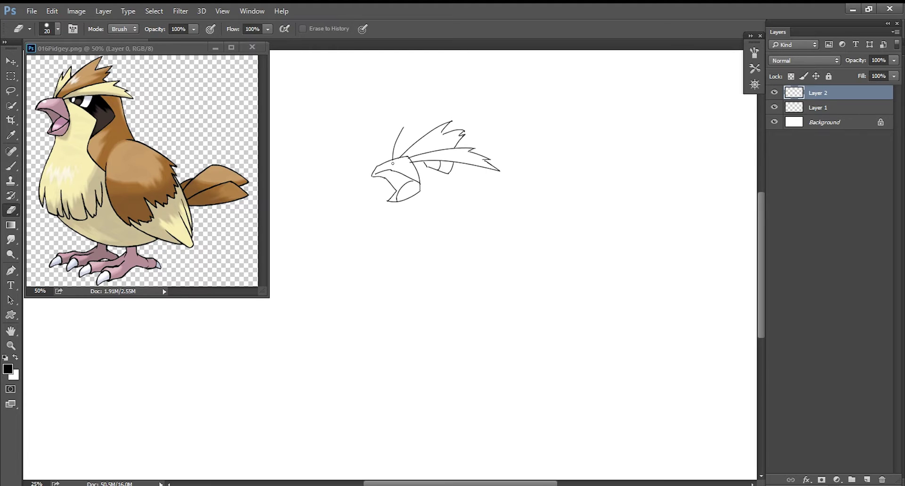
pyautogui.press('b')
pyautogui.moveTo(402, 128)
pyautogui.mouseDown()
pyautogui.moveTo(414, 125)
pyautogui.moveTo(417, 146)
pyautogui.moveTo(401, 150)
pyautogui.mouseUp()
pyautogui.press('e')
pyautogui.press('b')
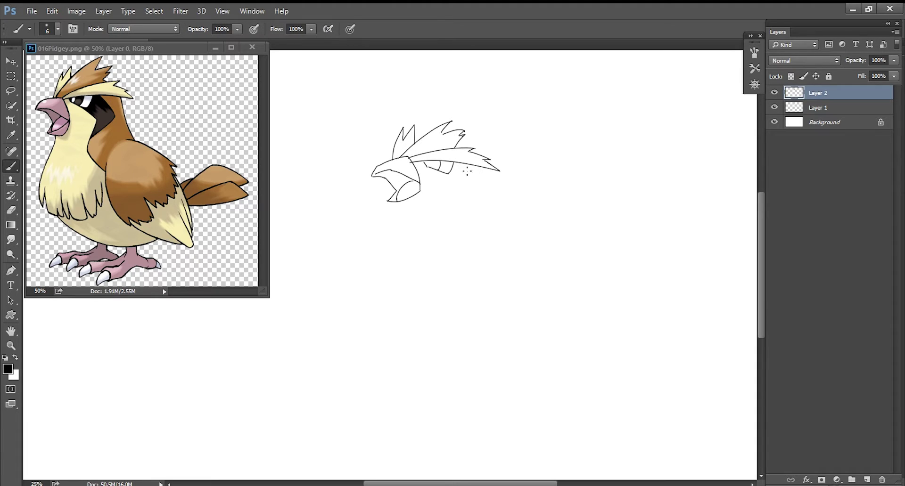
# Draw the back-of-neck curve and the lower beak curve.
pyautogui.moveTo(469, 165); pyautogui.dragTo(490, 226)
pyautogui.hotkey('ctrl', 'z')
pyautogui.moveTo(469, 165); pyautogui.dragTo(490, 229)
pyautogui.moveTo(387, 200)
pyautogui.mouseDown()
pyautogui.moveTo(410, 211)
pyautogui.moveTo(388, 248)
pyautogui.moveTo(395, 279)
pyautogui.moveTo(449, 296)
pyautogui.mouseUp()
# Draw the front of the body down to jagged chest feather lines.
pyautogui.moveTo(443, 259); pyautogui.dragTo(453, 295)
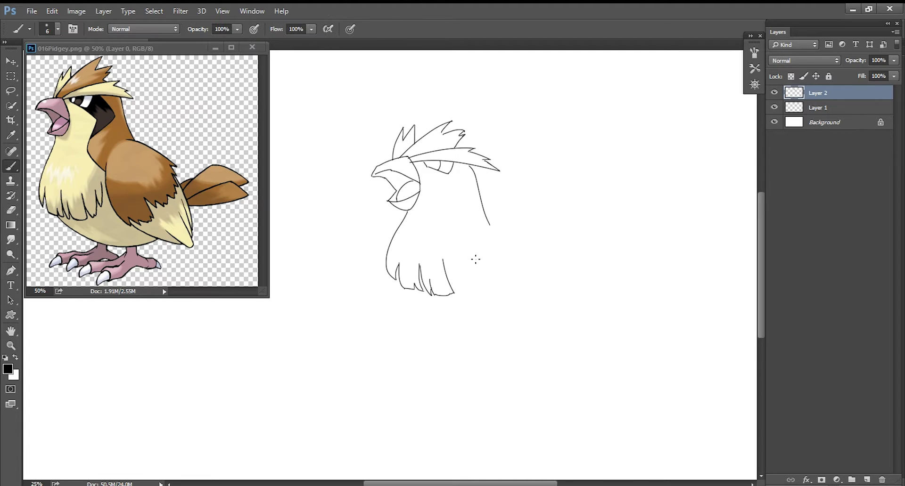
pyautogui.moveTo(454, 285); pyautogui.dragTo(466, 289)
pyautogui.moveTo(464, 254); pyautogui.dragTo(466, 288)
pyautogui.moveTo(472, 254); pyautogui.dragTo(474, 283)
pyautogui.press('e')
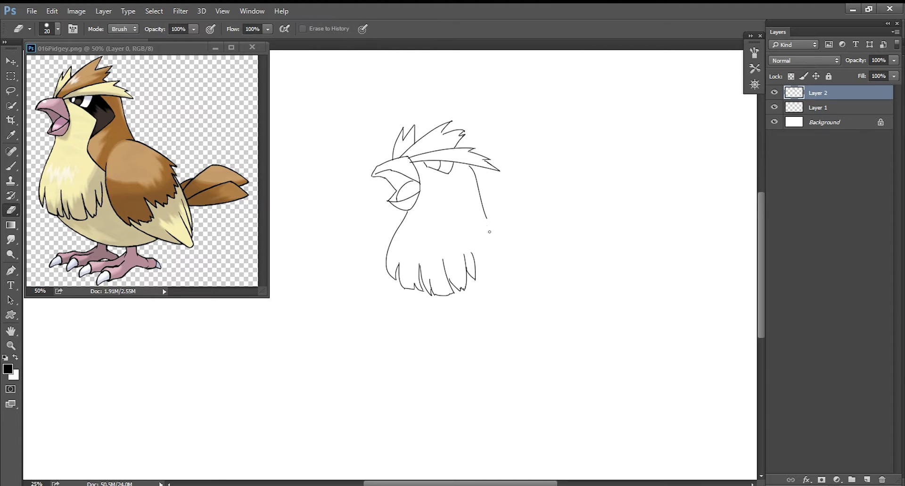
pyautogui.press('b')
# Try cheek and eye lines, undo them, and erase the stray stroke right of the head.
pyautogui.moveTo(426, 166)
pyautogui.mouseDown()
pyautogui.moveTo(450, 184)
pyautogui.moveTo(460, 208)
pyautogui.mouseUp()
pyautogui.hotkey('ctrl', 'z')
pyautogui.moveTo(426, 165)
pyautogui.mouseDown()
pyautogui.moveTo(460, 197)
pyautogui.moveTo(452, 228)
pyautogui.moveTo(496, 267)
pyautogui.mouseUp()
pyautogui.hotkey('ctrl', 'z')
pyautogui.hotkey('ctrl', 'z')
pyautogui.press('e')
pyautogui.moveTo(485, 217); pyautogui.dragTo(478, 188)
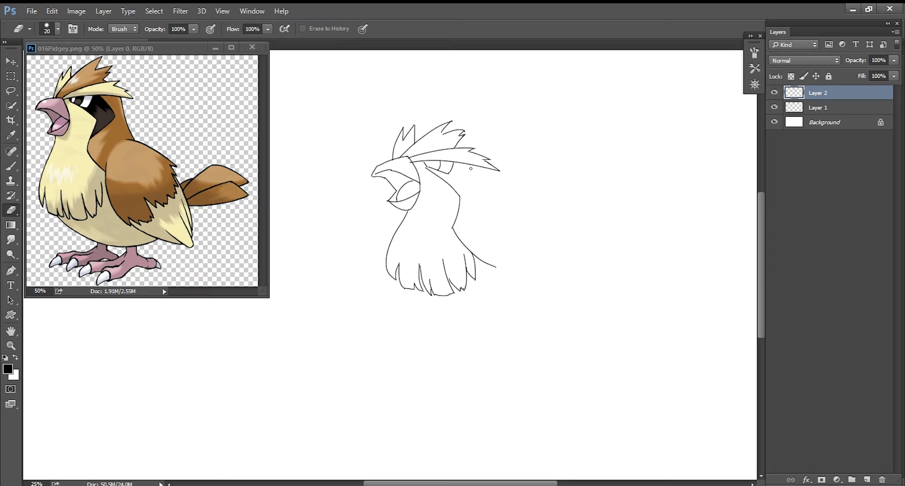
# Add a new layer and draw a short curve behind the head.
pyautogui.press('Delete')
pyautogui.hotkey('ctrl', 'shift', 'n')
pyautogui.press('Return')
pyautogui.press('b')
pyautogui.moveTo(479, 167); pyautogui.dragTo(504, 225)
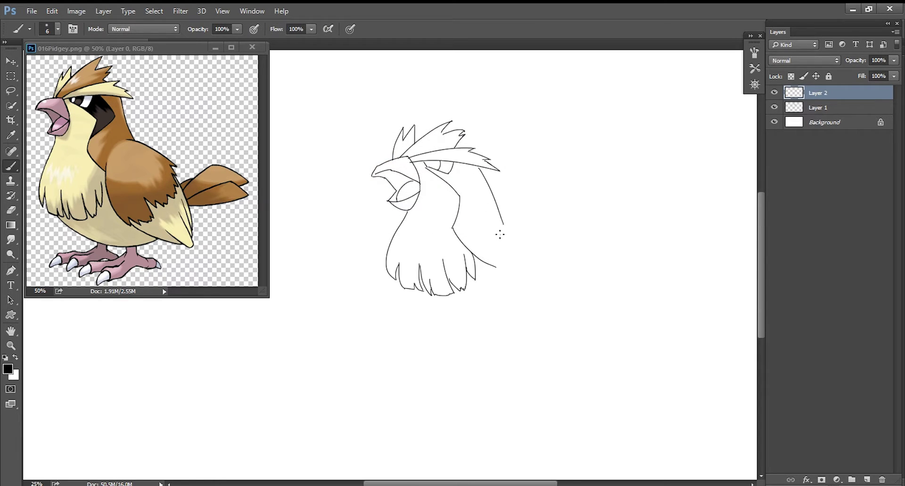
pyautogui.hotkey('ctrl', 'z')
pyautogui.moveTo(479, 166); pyautogui.dragTo(492, 220)
pyautogui.press('e')
pyautogui.press('b')
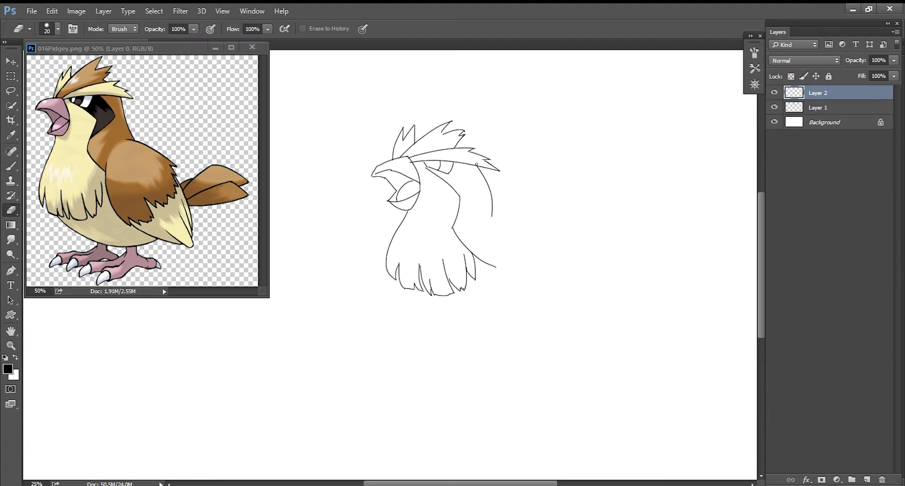
# Draw the inner neck curve down to the neck line.
pyautogui.moveTo(463, 163); pyautogui.dragTo(477, 195)
pyautogui.hotkey('ctrl', 'z')
pyautogui.moveTo(462, 162)
pyautogui.mouseDown()
pyautogui.moveTo(479, 182)
pyautogui.moveTo(452, 221)
pyautogui.mouseUp()
pyautogui.hotkey('ctrl', 'z')
pyautogui.moveTo(479, 182); pyautogui.dragTo(455, 222)
pyautogui.press('e')
pyautogui.press('b')
# Draw the long wing-top curve and merge the sketch layers with Ctrl+E.
pyautogui.moveTo(483, 217); pyautogui.dragTo(556, 262)
pyautogui.hotkey('ctrl', 'z')
pyautogui.moveTo(482, 217); pyautogui.dragTo(562, 259)
pyautogui.press('e')
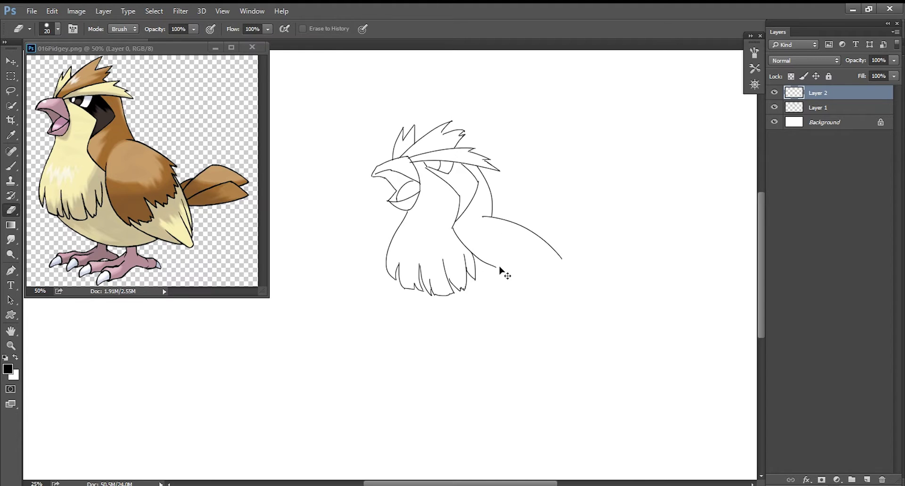
pyautogui.hotkey('ctrl', 'e')
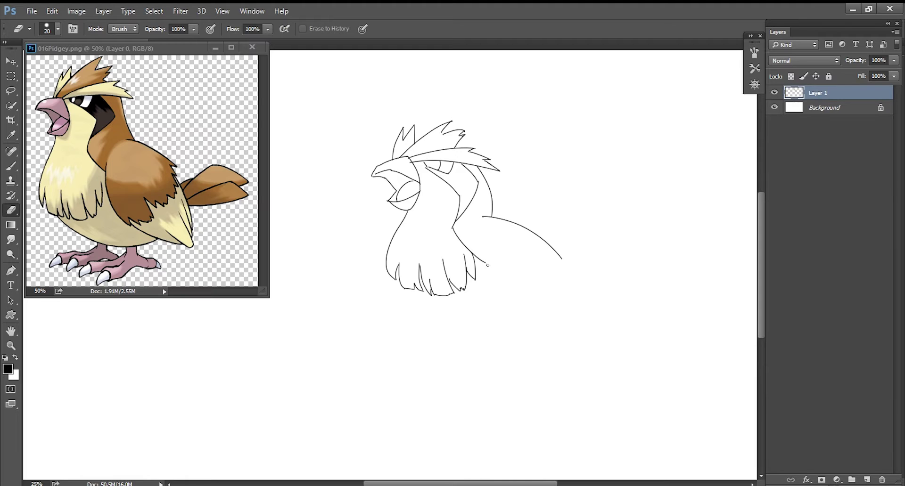
# Draw the wing's front edge with jagged feather tips along its bottom.
pyautogui.press('b')
pyautogui.moveTo(483, 244); pyautogui.dragTo(511, 324)
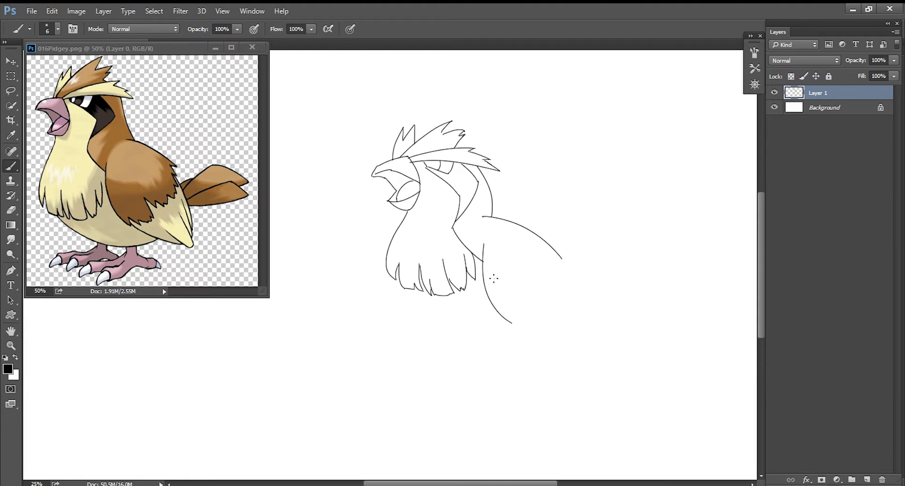
pyautogui.moveTo(512, 324)
pyautogui.mouseDown()
pyautogui.moveTo(535, 325)
pyautogui.moveTo(549, 302)
pyautogui.moveTo(565, 304)
pyautogui.mouseUp()
pyautogui.press('e')
pyautogui.press('b')
pyautogui.moveTo(566, 305)
pyautogui.mouseDown()
pyautogui.moveTo(576, 299)
pyautogui.moveTo(564, 267)
pyautogui.moveTo(566, 275)
pyautogui.mouseUp()
# Attempt the wing's lower edge curve twice, undoing both tries.
pyautogui.moveTo(514, 322); pyautogui.dragTo(606, 368)
pyautogui.hotkey('ctrl', 'z')
pyautogui.moveTo(514, 322)
pyautogui.mouseDown()
pyautogui.moveTo(598, 343)
pyautogui.moveTo(583, 346)
pyautogui.mouseUp()
pyautogui.hotkey('ctrl', 'z')
pyautogui.press('e')
pyautogui.press('b')
pyautogui.press('e')
pyautogui.press('b')
# Close the pointed wing tip with edge strokes and start a new layer.
pyautogui.moveTo(576, 313); pyautogui.dragTo(591, 344)
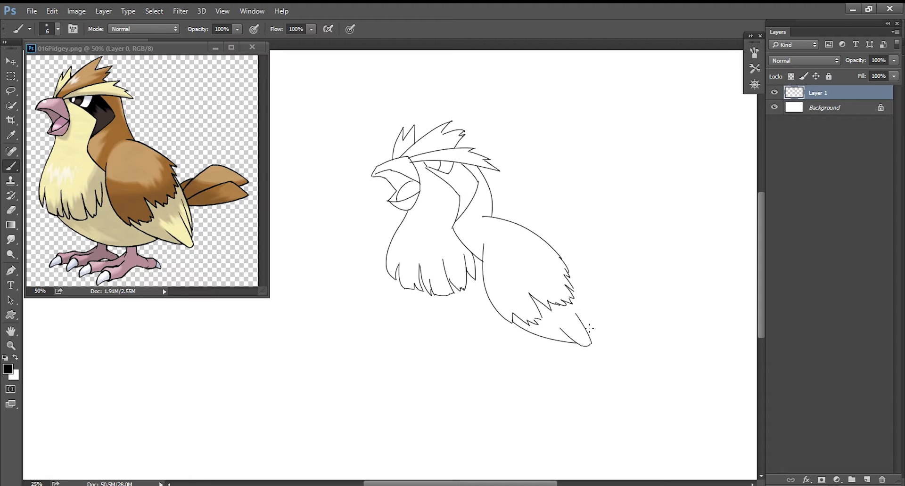
pyautogui.moveTo(578, 303); pyautogui.dragTo(591, 342)
pyautogui.moveTo(571, 273); pyautogui.dragTo(588, 312)
pyautogui.hotkey('ctrl', 'shift', 'n')
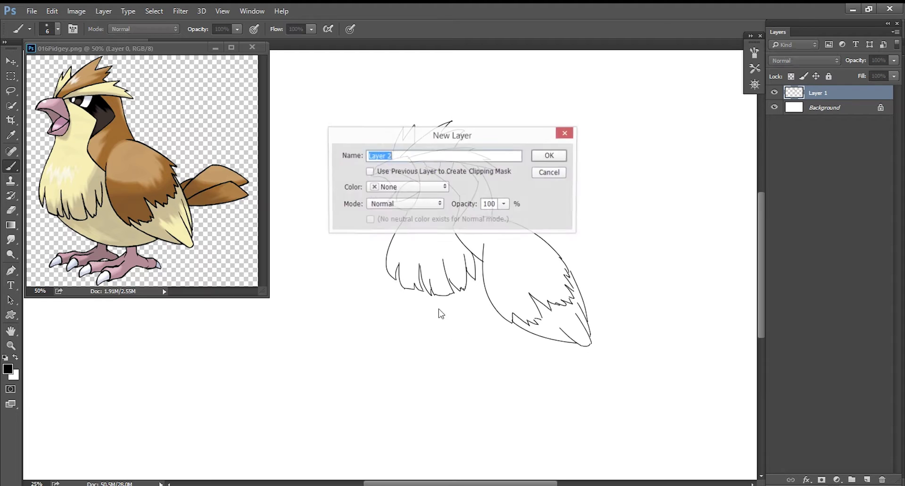
# Confirm the new layer and try several belly curves, undoing each.
pyautogui.press('Return')
pyautogui.moveTo(514, 367); pyautogui.dragTo(414, 306)
pyautogui.hotkey('ctrl', 'z')
pyautogui.moveTo(549, 341)
pyautogui.mouseDown()
pyautogui.moveTo(408, 289)
pyautogui.moveTo(546, 346)
pyautogui.mouseUp()
pyautogui.hotkey('ctrl', 'z')
pyautogui.hotkey('ctrl', 'z')
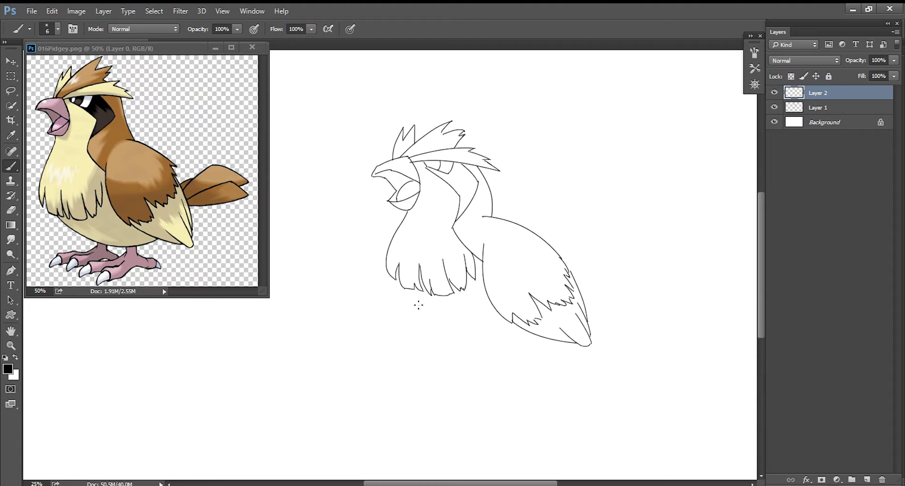
pyautogui.moveTo(413, 291); pyautogui.dragTo(567, 349)
pyautogui.hotkey('ctrl', 'z')
pyautogui.hotkey('ctrl', 'z')
pyautogui.moveTo(407, 288); pyautogui.dragTo(580, 367)
pyautogui.hotkey('ctrl', 'z')
pyautogui.moveTo(408, 300)
pyautogui.mouseDown()
pyautogui.moveTo(519, 358)
pyautogui.moveTo(509, 377)
pyautogui.mouseUp()
pyautogui.hotkey('ctrl', 'z')
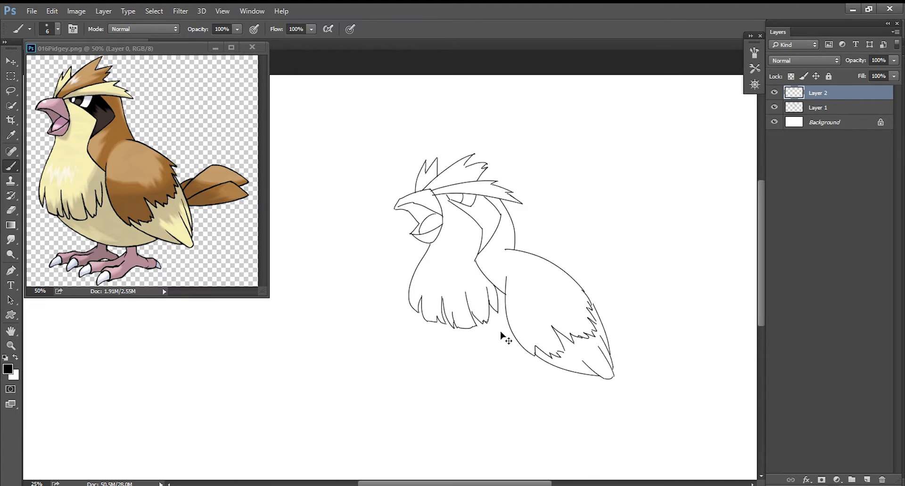
# Reposition the view and draw the belly arc below the body on the new layer.
pyautogui.click(844, 108)
pyautogui.moveTo(528, 328); pyautogui.dragTo(460, 287)
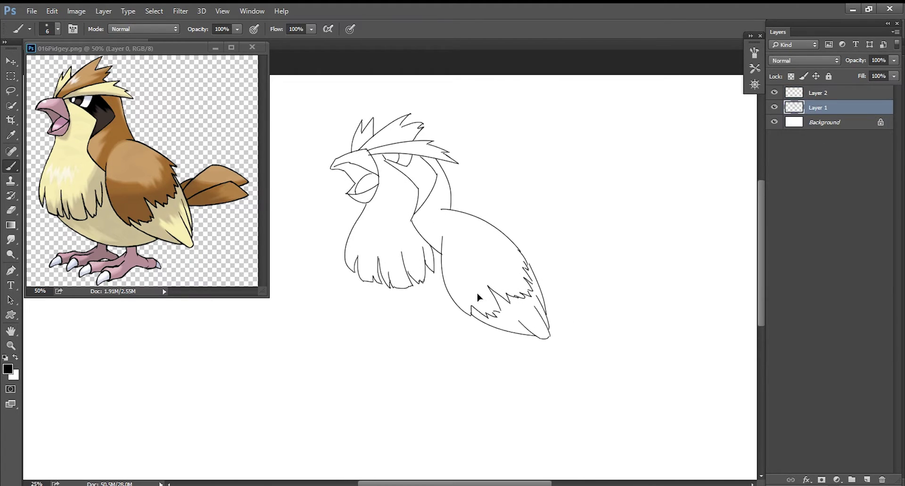
pyautogui.click(825, 93)
pyautogui.moveTo(362, 281); pyautogui.dragTo(540, 349)
pyautogui.hotkey('ctrl', 'z')
pyautogui.moveTo(361, 280); pyautogui.dragTo(511, 314)
pyautogui.press('e')
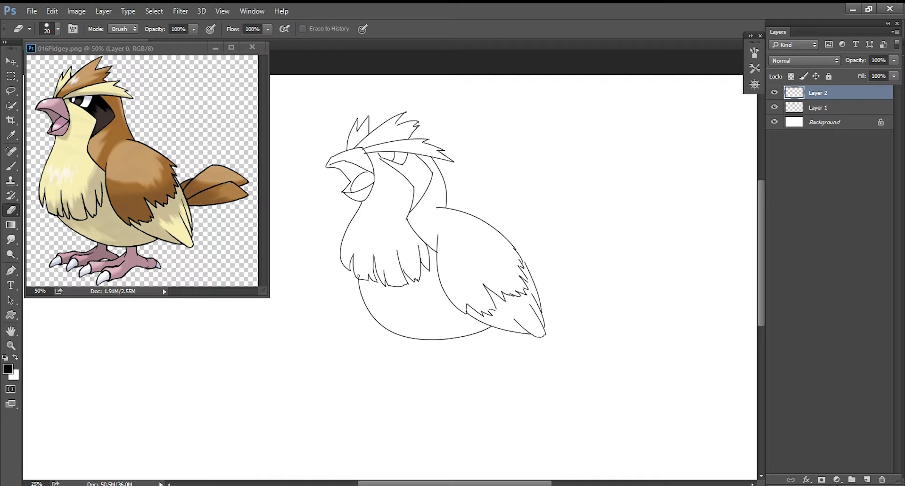
pyautogui.press('b')
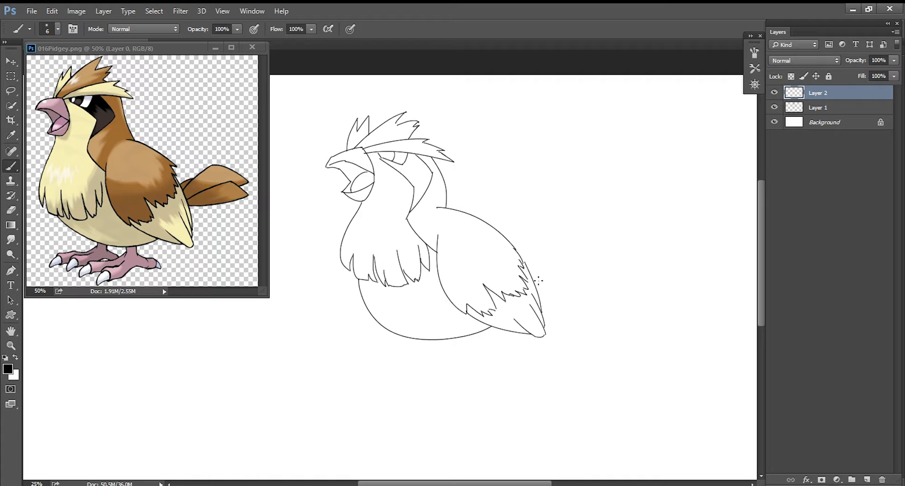
# Outline the tail with upper and lower edges meeting at a curled tip.
pyautogui.moveTo(535, 277)
pyautogui.mouseDown()
pyautogui.moveTo(595, 257)
pyautogui.moveTo(616, 270)
pyautogui.mouseUp()
pyautogui.moveTo(534, 287); pyautogui.dragTo(617, 275)
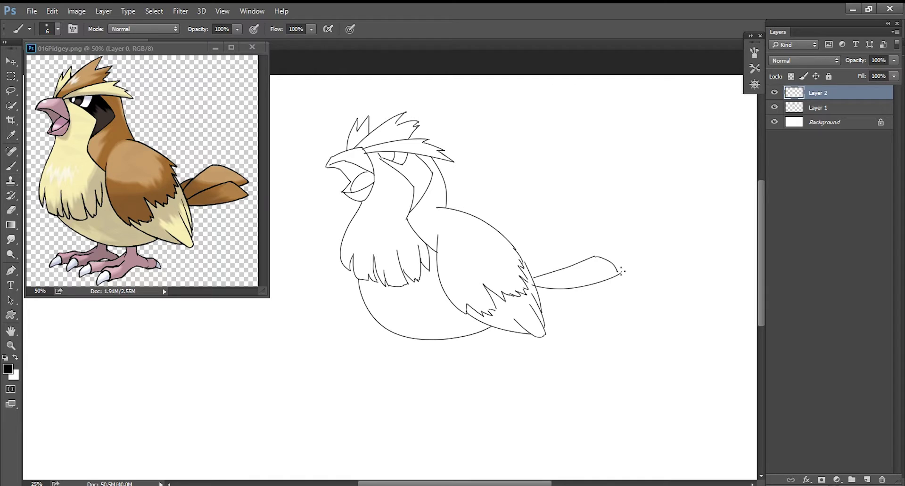
pyautogui.press('e')
pyautogui.press('b')
pyautogui.moveTo(528, 267); pyautogui.dragTo(584, 237)
pyautogui.moveTo(566, 239)
pyautogui.mouseDown()
pyautogui.moveTo(618, 250)
pyautogui.moveTo(607, 258)
pyautogui.mouseUp()
pyautogui.hotkey('ctrl', 'z')
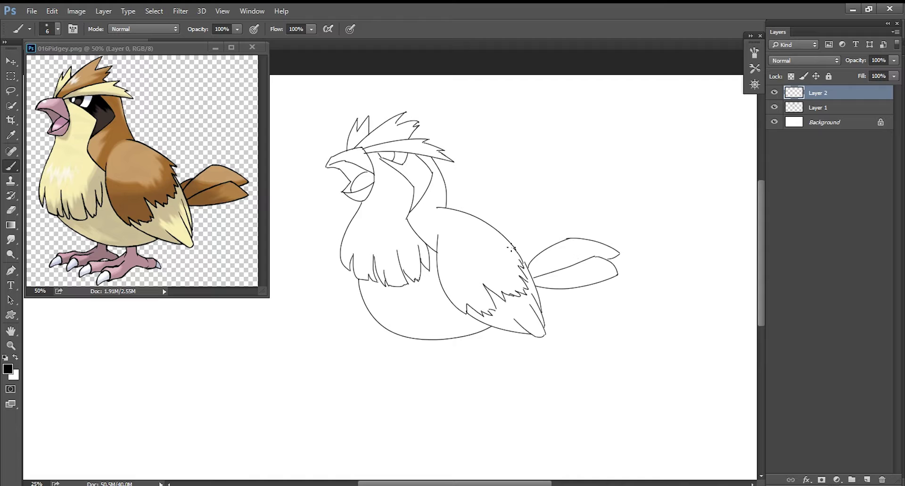
pyautogui.moveTo(522, 258); pyautogui.dragTo(543, 251)
# Draw the first leg with a foot curving left into two toes.
pyautogui.moveTo(459, 338)
pyautogui.mouseDown()
pyautogui.moveTo(459, 354)
pyautogui.moveTo(473, 354)
pyautogui.mouseUp()
pyautogui.hotkey('ctrl', 'z')
pyautogui.moveTo(458, 350); pyautogui.dragTo(417, 363)
pyautogui.moveTo(410, 365)
pyautogui.mouseDown()
pyautogui.moveTo(415, 376)
pyautogui.moveTo(438, 376)
pyautogui.moveTo(459, 354)
pyautogui.mouseUp()
pyautogui.hotkey('ctrl', 'z')
pyautogui.moveTo(427, 379)
pyautogui.mouseDown()
pyautogui.moveTo(460, 359)
pyautogui.moveTo(448, 388)
pyautogui.moveTo(455, 385)
pyautogui.mouseUp()
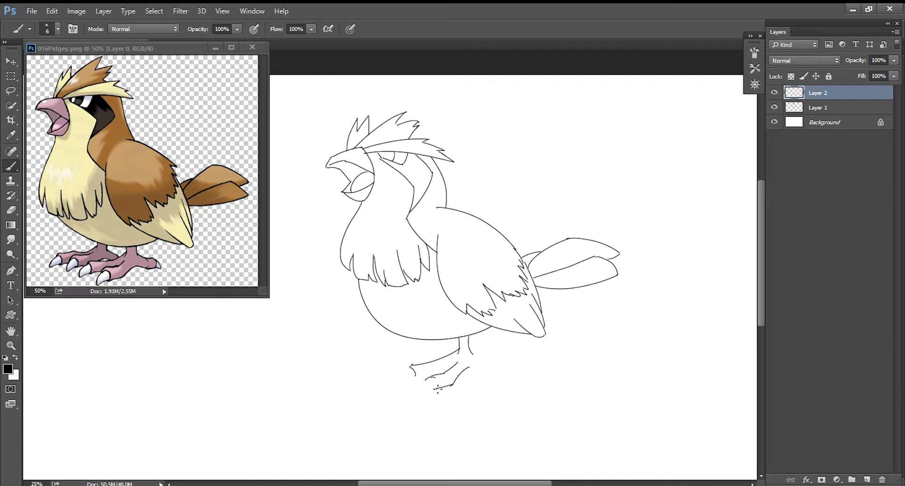
pyautogui.press('e')
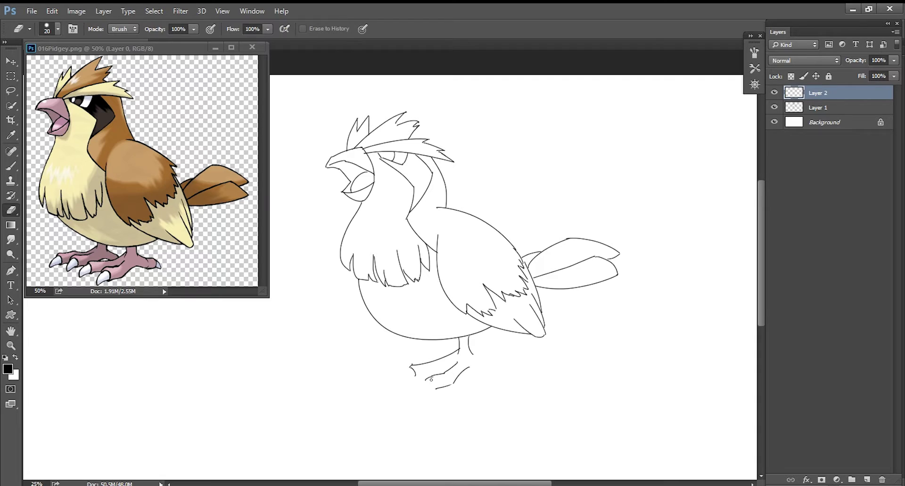
# Shape and close the toe tips on both the left and right feet.
pyautogui.press('b')
pyautogui.moveTo(425, 381)
pyautogui.mouseDown()
pyautogui.moveTo(436, 392)
pyautogui.moveTo(424, 395)
pyautogui.mouseUp()
pyautogui.press('e')
pyautogui.press('b')
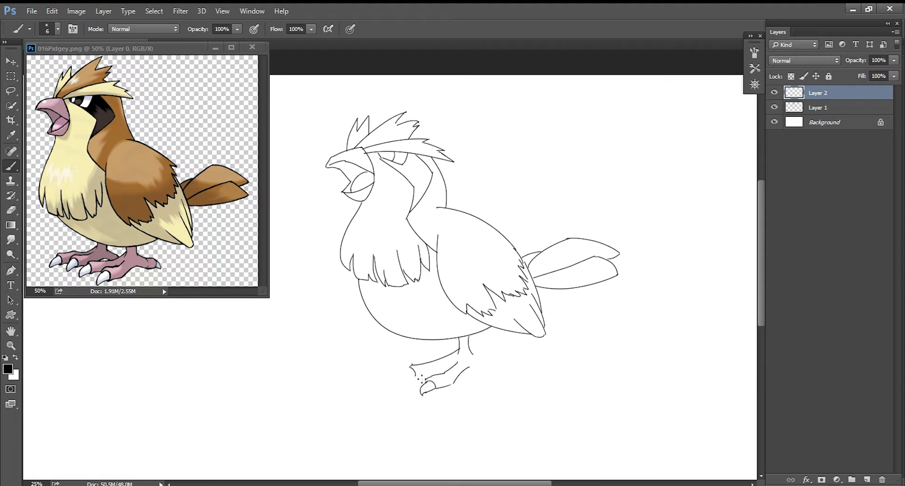
pyautogui.moveTo(410, 365)
pyautogui.mouseDown()
pyautogui.moveTo(402, 381)
pyautogui.moveTo(417, 375)
pyautogui.mouseUp()
pyautogui.moveTo(470, 352); pyautogui.dragTo(483, 367)
pyautogui.moveTo(484, 365); pyautogui.dragTo(495, 371)
# On a new layer, draw a short line extending the back left leg.
pyautogui.hotkey('ctrl', 'z')
pyautogui.hotkey('ctrl', 'shift', 'n')
pyautogui.press('Return')
pyautogui.moveTo(446, 344); pyautogui.dragTo(458, 351)
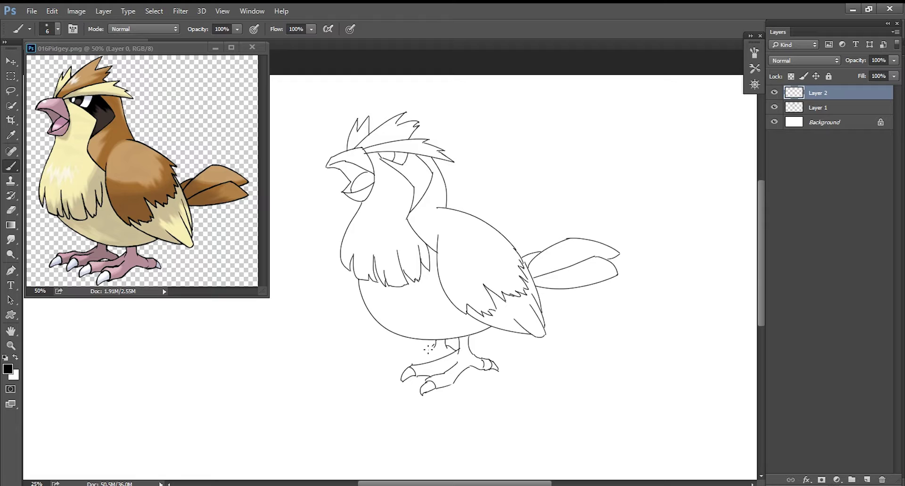
pyautogui.moveTo(411, 355)
pyautogui.mouseDown()
pyautogui.moveTo(397, 360)
pyautogui.moveTo(415, 351)
pyautogui.mouseUp()
pyautogui.hotkey('ctrl', 'z')
pyautogui.moveTo(377, 359); pyautogui.dragTo(419, 350)
pyautogui.click(819, 107)
pyautogui.press('e')
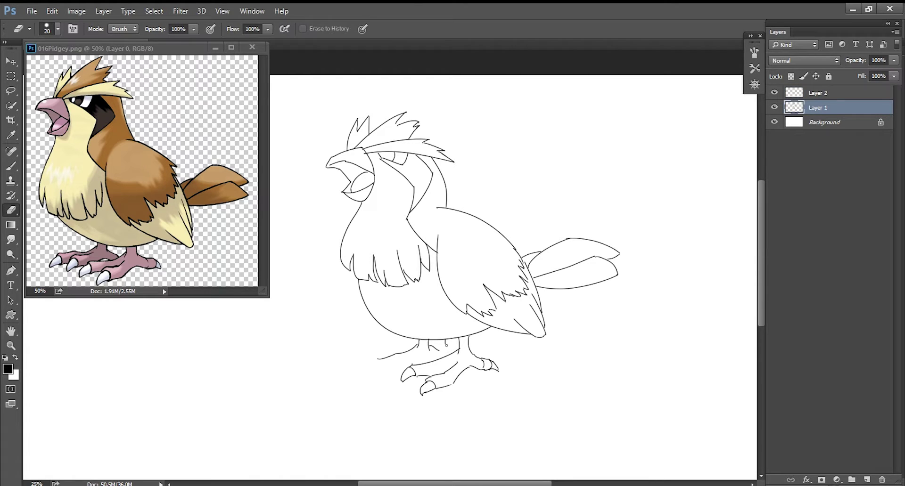
# Draw the toe and claw lines of the back left foot on Layer 2.
pyautogui.click(819, 92)
pyautogui.press('b')
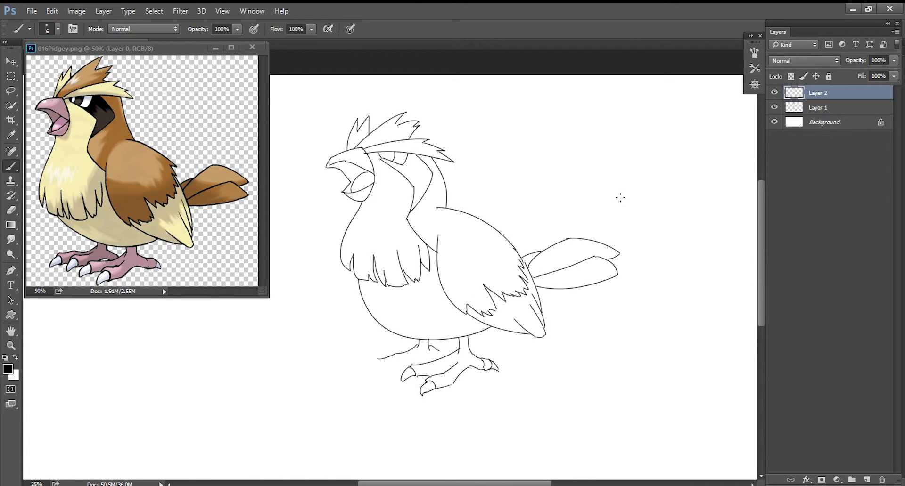
pyautogui.moveTo(438, 350); pyautogui.dragTo(442, 358)
pyautogui.moveTo(437, 359)
pyautogui.mouseDown()
pyautogui.moveTo(406, 356)
pyautogui.moveTo(387, 366)
pyautogui.moveTo(393, 370)
pyautogui.mouseUp()
pyautogui.moveTo(389, 372); pyautogui.dragTo(409, 371)
# Tidy the new toe lines, alternating between eraser and brush.
pyautogui.press('e')
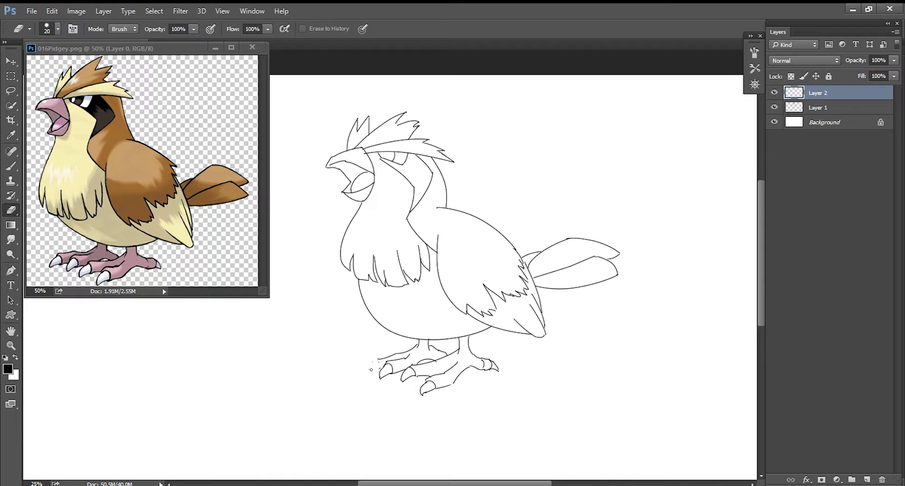
pyautogui.press('b')
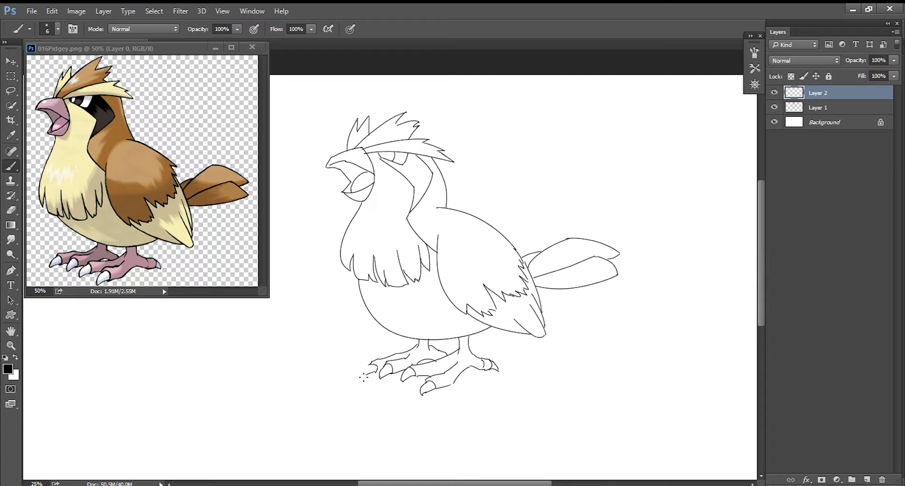
pyautogui.press('e')
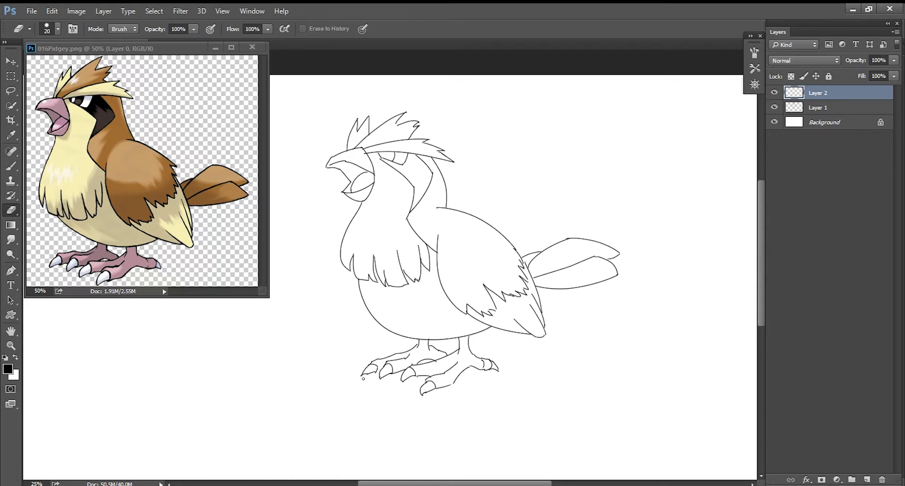
pyautogui.press('b')
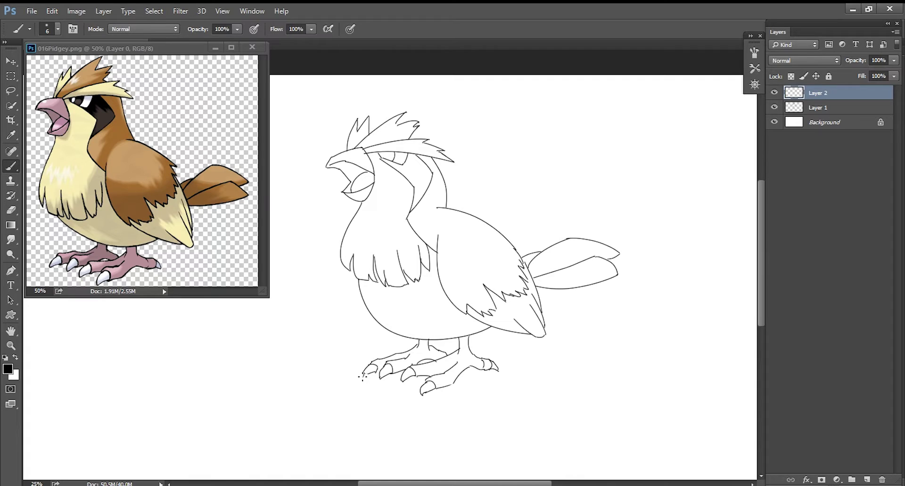
pyautogui.press('e')
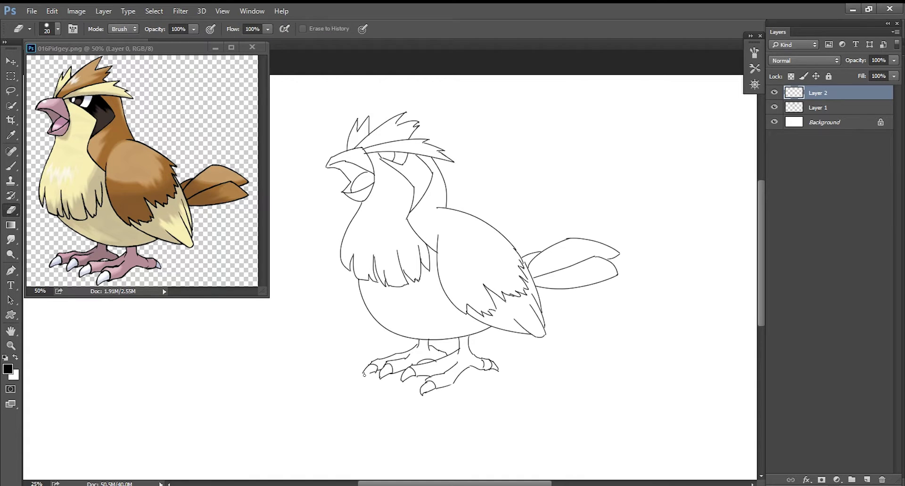
pyautogui.press('b')
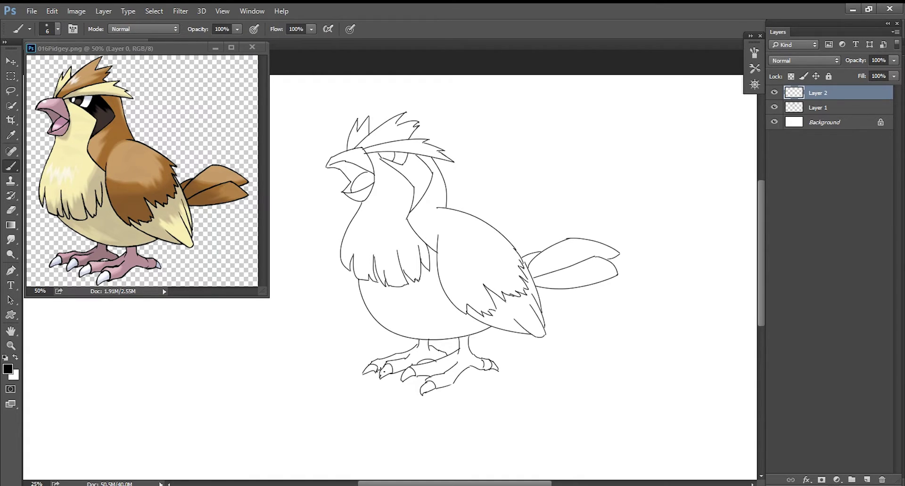
pyautogui.press('e')
pyautogui.press('b')
# Merge the claw lines down into Layer 1 and add a fresh empty layer.
pyautogui.hotkey('ctrl', 'z')
pyautogui.press('e')
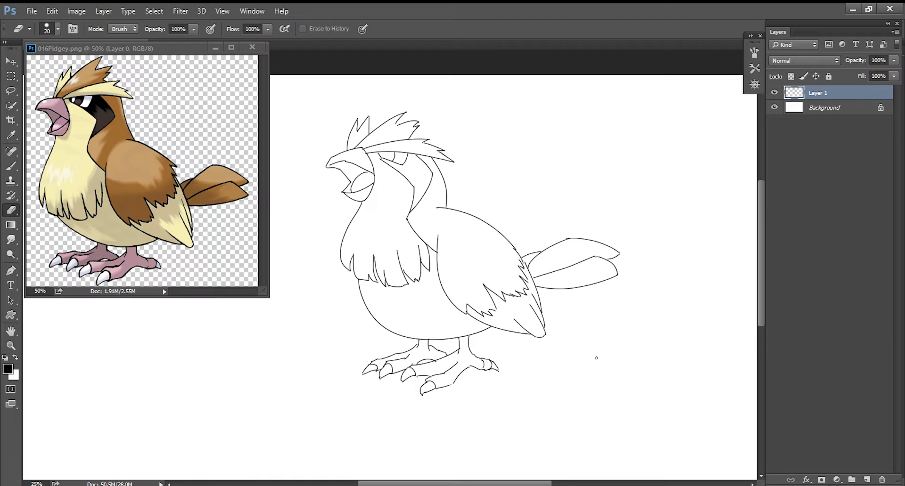
pyautogui.hotkey('ctrl', 'shift', 'n')
pyautogui.press('Return')
# Pick a tan colour, move the colour layer beneath the line art, and brush tan onto the head and neck.
pyautogui.press('F6')
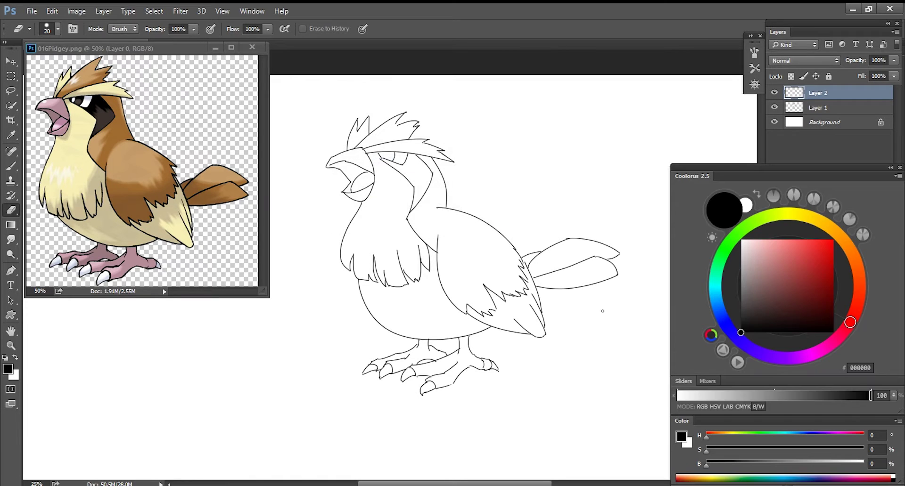
pyautogui.click(823, 221)
pyautogui.moveTo(769, 255); pyautogui.dragTo(780, 249)
pyautogui.hotkey('ctrl', '[')
pyautogui.press('g')
pyautogui.hotkey('shift', 'g')
pyautogui.press('b')
pyautogui.moveTo(372, 153)
pyautogui.mouseDown()
pyautogui.moveTo(381, 192)
pyautogui.moveTo(361, 210)
pyautogui.mouseUp()
pyautogui.click(405, 222)
# Flood-fill the body and chest tan and brush tan onto the wing tip.
pyautogui.press('g')
pyautogui.click(380, 282)
pyautogui.press('b')
pyautogui.moveTo(537, 307); pyautogui.dragTo(542, 332)
pyautogui.click(524, 264)
pyautogui.press('g')
pyautogui.hotkey('ctrl', 'z')
pyautogui.press('b')
pyautogui.press('g')
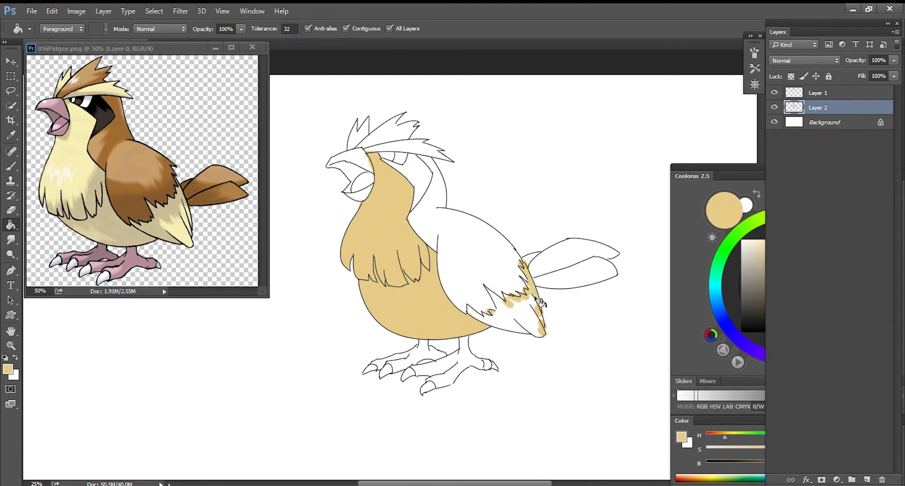
# Fill the wing-tip feathers, crest and left head spike tan, erasing the sliver beside the beak.
pyautogui.click(523, 312)
pyautogui.hotkey('ctrl', 'z')
pyautogui.press('b')
pyautogui.moveTo(542, 297); pyautogui.dragTo(542, 317)
pyautogui.press('g')
pyautogui.click(440, 156)
pyautogui.click(363, 141)
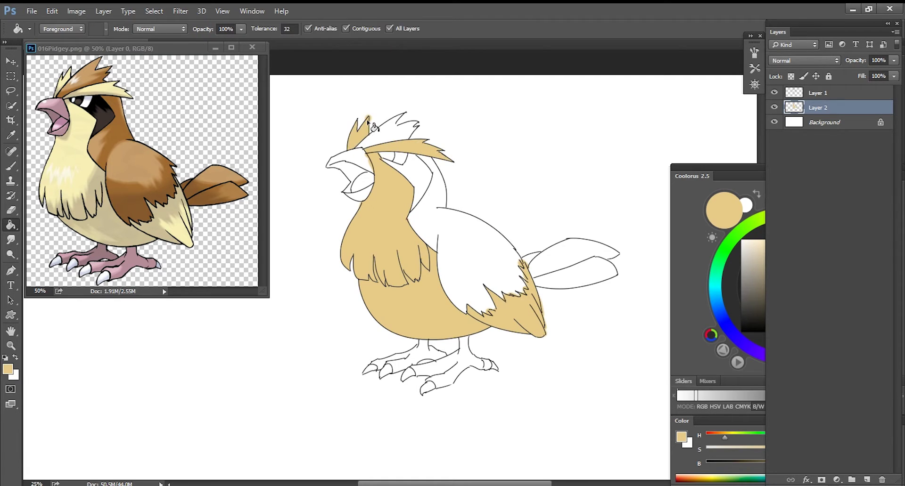
pyautogui.press('e')
pyautogui.moveTo(366, 153); pyautogui.dragTo(372, 169)
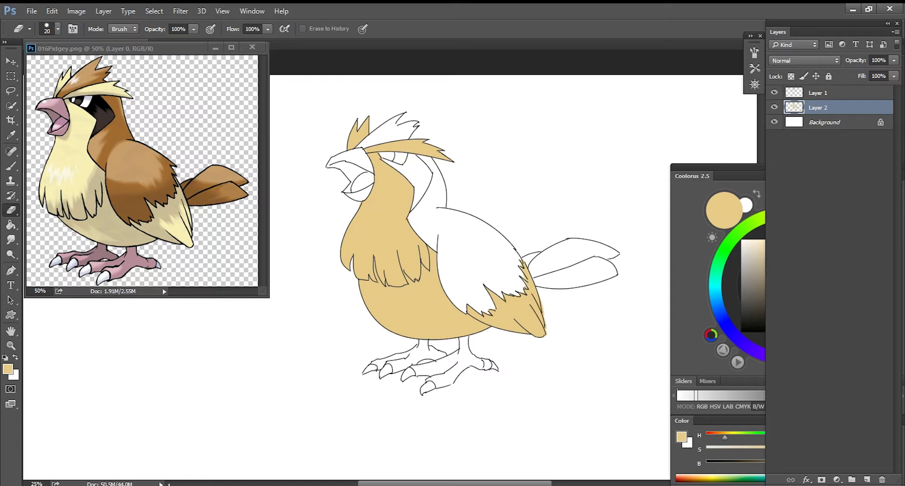
# On a new layer, paint the wing, wing edge and tail brown with a larger brush.
pyautogui.hotkey('ctrl', 'shift', 'n')
pyautogui.press('Return')
pyautogui.click(854, 257)
pyautogui.click(801, 284)
pyautogui.press('b')
pyautogui.moveTo(440, 198)
pyautogui.mouseDown()
pyautogui.moveTo(424, 226)
pyautogui.moveTo(514, 292)
pyautogui.mouseUp()
pyautogui.rightClick(446, 220)
pyautogui.press('Escape')
pyautogui.moveTo(449, 217)
pyautogui.mouseDown()
pyautogui.moveTo(417, 226)
pyautogui.moveTo(429, 158)
pyautogui.mouseUp()
pyautogui.moveTo(559, 265)
pyautogui.mouseDown()
pyautogui.moveTo(603, 257)
pyautogui.moveTo(542, 266)
pyautogui.mouseUp()
# Paint the white tail tip brown with a brush size of 21.
pyautogui.moveTo(632, 259); pyautogui.dragTo(660, 259)
pyautogui.rightClick(541, 238)
pyautogui.write('21')
pyautogui.press('Return')
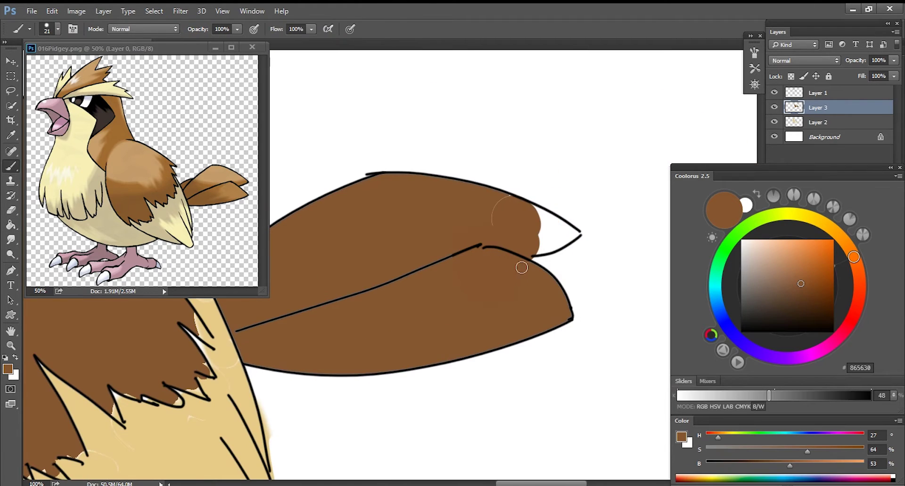
pyautogui.moveTo(537, 215)
pyautogui.mouseDown()
pyautogui.moveTo(577, 234)
pyautogui.moveTo(533, 255)
pyautogui.mouseUp()
pyautogui.moveTo(301, 367); pyautogui.dragTo(473, 286)
pyautogui.press('[')
pyautogui.press('[')
pyautogui.press('[')
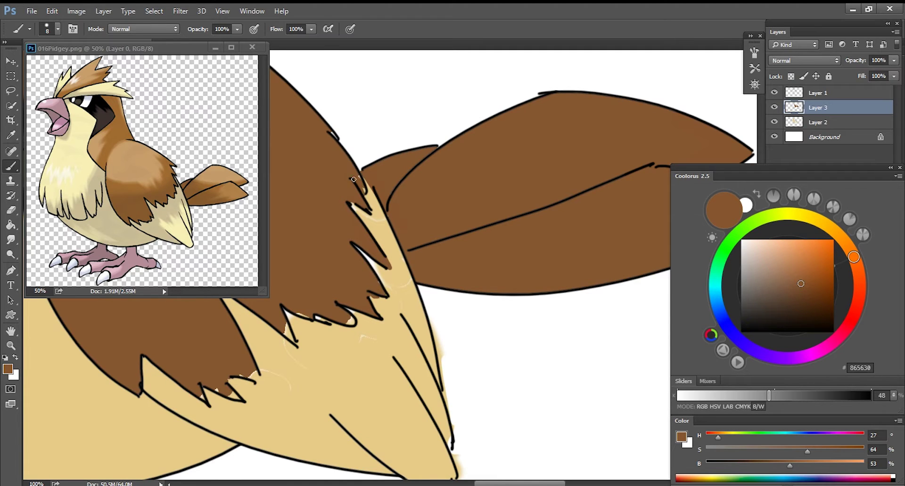
pyautogui.moveTo(353, 179); pyautogui.dragTo(422, 173)
# Select the tan layer, shrink the brush, zoom out and select the line and colour layers.
pyautogui.press('e')
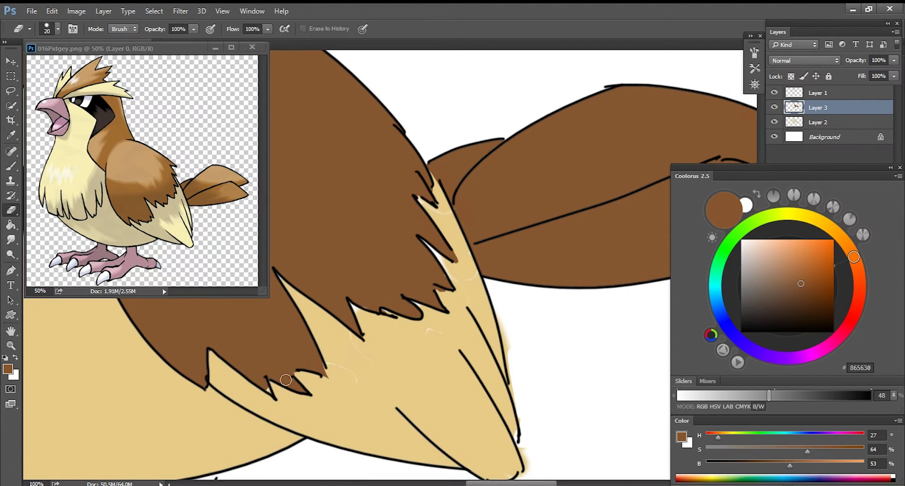
pyautogui.press('b')
pyautogui.keyDown('alt'); pyautogui.click(471, 347); pyautogui.keyUp('alt')
pyautogui.press(']')
pyautogui.press('[')
pyautogui.hotkey('ctrl', '-')
pyautogui.hotkey('ctrl', '-')
pyautogui.hotkey('ctrl', '-')
pyautogui.keyDown('shift'); pyautogui.click(829, 93); pyautogui.keyUp('shift')
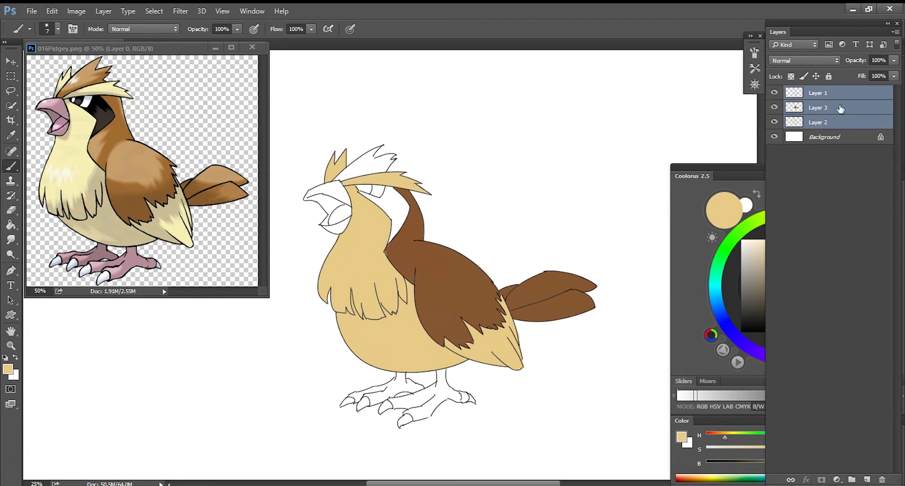
# Pick a pink colour on a new layer and start painting the beak tip and mouth.
pyautogui.click(840, 109)
pyautogui.click(778, 255)
pyautogui.click(867, 479)
pyautogui.hotkey('ctrl', '+')
pyautogui.hotkey('ctrl', '+')
pyautogui.hotkey('ctrl', '+')
pyautogui.click(388, 200)
pyautogui.moveTo(529, 124)
pyautogui.mouseDown()
pyautogui.moveTo(575, 227)
pyautogui.moveTo(500, 325)
pyautogui.mouseUp()
# Fill the upper beak and mouth pink and erase overspill outside the beak lines.
pyautogui.press(']')
pyautogui.press(']')
pyautogui.press(']')
pyautogui.moveTo(546, 170); pyautogui.dragTo(561, 255)
pyautogui.moveTo(462, 299); pyautogui.dragTo(493, 317)
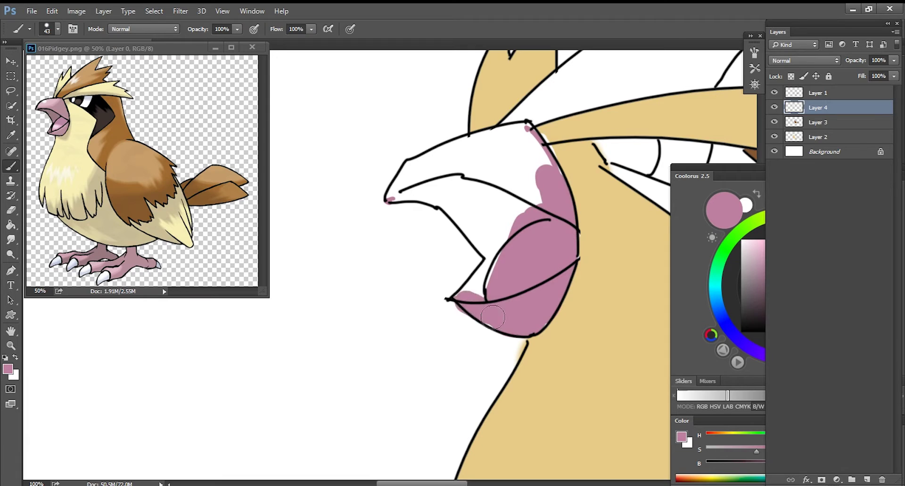
pyautogui.moveTo(533, 130); pyautogui.dragTo(396, 189)
pyautogui.moveTo(542, 156); pyautogui.dragTo(384, 191)
pyautogui.moveTo(434, 207); pyautogui.dragTo(504, 264)
pyautogui.press('e')
pyautogui.moveTo(438, 161)
pyautogui.mouseDown()
pyautogui.moveTo(542, 125)
pyautogui.moveTo(583, 212)
pyautogui.mouseUp()
pyautogui.moveTo(391, 177); pyautogui.dragTo(384, 192)
# Paint the legs, right leg and toes pink.
pyautogui.moveTo(425, 150); pyautogui.dragTo(523, 118)
pyautogui.scroll(-15, 485, 355)
pyautogui.press('b')
pyautogui.moveTo(485, 355); pyautogui.dragTo(330, 424)
pyautogui.moveTo(538, 165)
pyautogui.mouseDown()
pyautogui.moveTo(533, 235)
pyautogui.moveTo(438, 283)
pyautogui.mouseUp()
pyautogui.moveTo(443, 212); pyautogui.dragTo(532, 278)
pyautogui.moveTo(481, 287)
pyautogui.mouseDown()
pyautogui.moveTo(476, 219)
pyautogui.moveTo(519, 304)
pyautogui.moveTo(578, 325)
pyautogui.mouseUp()
pyautogui.moveTo(510, 292)
pyautogui.mouseDown()
pyautogui.moveTo(406, 384)
pyautogui.moveTo(448, 348)
pyautogui.mouseUp()
pyautogui.moveTo(448, 349); pyautogui.dragTo(547, 335)
pyautogui.moveTo(471, 302); pyautogui.dragTo(373, 330)
pyautogui.moveTo(504, 352); pyautogui.dragTo(429, 386)
# Fill the left leg and toes pink and erase overspill around the claws.
pyautogui.press('e')
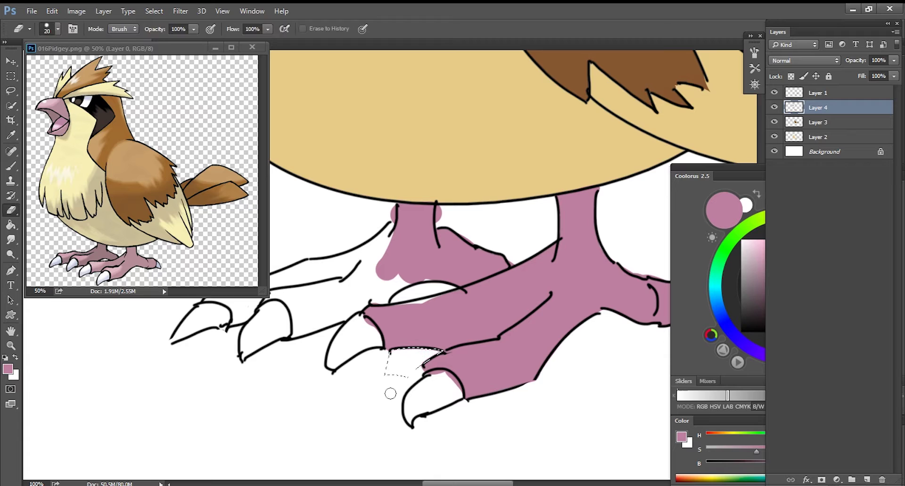
pyautogui.press('b')
pyautogui.moveTo(401, 235); pyautogui.dragTo(523, 231)
pyautogui.moveTo(349, 288)
pyautogui.mouseDown()
pyautogui.moveTo(521, 223)
pyautogui.moveTo(392, 285)
pyautogui.mouseUp()
pyautogui.press('e')
pyautogui.moveTo(471, 297)
pyautogui.mouseDown()
pyautogui.moveTo(387, 292)
pyautogui.moveTo(446, 332)
pyautogui.mouseUp()
pyautogui.moveTo(378, 326); pyautogui.dragTo(327, 283)
pyautogui.moveTo(396, 308); pyautogui.dragTo(359, 349)
# On the brown colour layer, fill the back crest feathers brown.
pyautogui.click(823, 93)
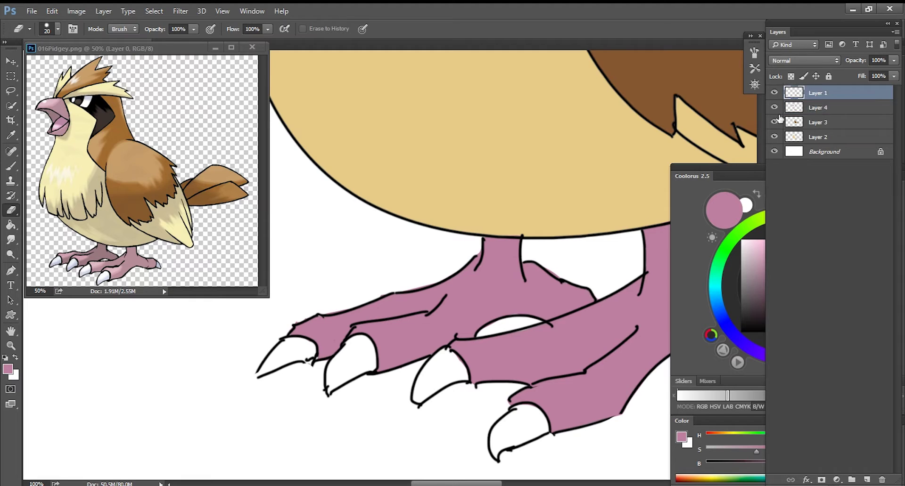
pyautogui.hotkey('ctrl', '-')
pyautogui.hotkey('ctrl', '-')
pyautogui.hotkey('ctrl', '-')
pyautogui.press('b')
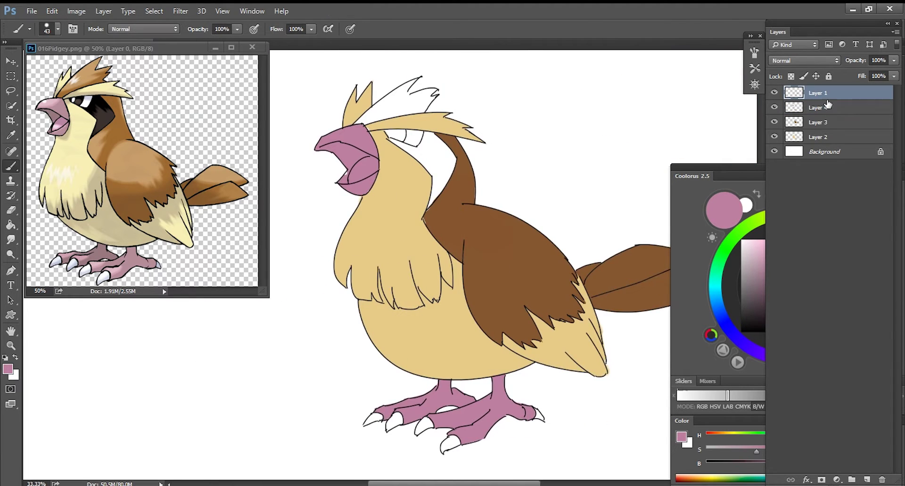
pyautogui.keyDown('ctrl'); pyautogui.click(488, 329); pyautogui.keyUp('ctrl')
pyautogui.keyDown('alt'); pyautogui.click(489, 329); pyautogui.keyUp('alt')
pyautogui.hotkey('ctrl', '+')
pyautogui.hotkey('ctrl', '+')
pyautogui.hotkey('ctrl', '+')
pyautogui.moveTo(375, 304); pyautogui.dragTo(527, 216)
pyautogui.moveTo(472, 198); pyautogui.dragTo(537, 163)
pyautogui.moveTo(495, 212); pyautogui.dragTo(518, 244)
pyautogui.moveTo(400, 283)
pyautogui.mouseDown()
pyautogui.moveTo(560, 222)
pyautogui.moveTo(509, 209)
pyautogui.moveTo(493, 175)
pyautogui.moveTo(453, 186)
pyautogui.mouseUp()
pyautogui.press('e')
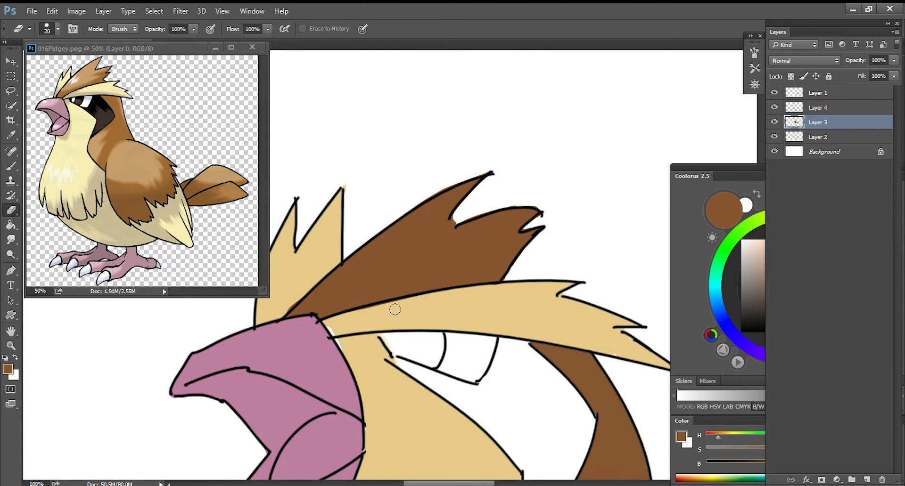
pyautogui.keyDown('ctrl'); pyautogui.click(374, 369); pyautogui.keyUp('ctrl')
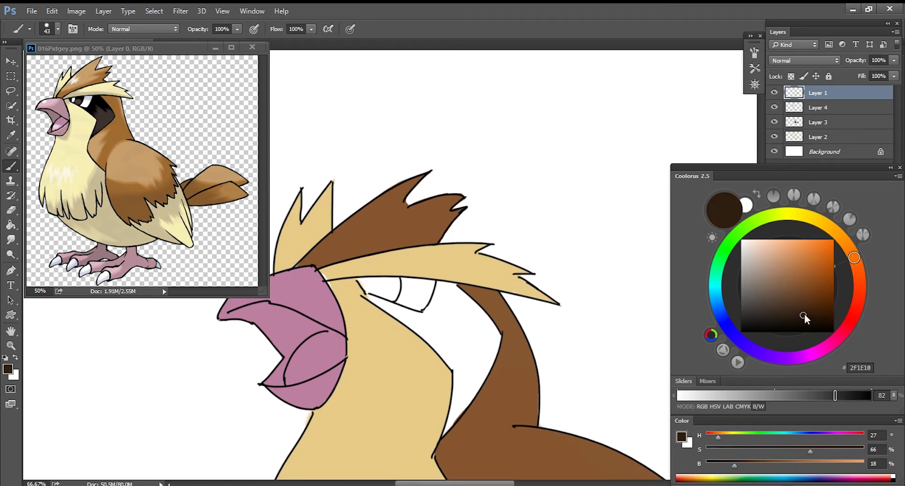
# Paint the dark mask around the eye and neck, erasing overspill along its edges.
pyautogui.moveTo(361, 282); pyautogui.dragTo(453, 358)
pyautogui.moveTo(425, 283)
pyautogui.mouseDown()
pyautogui.moveTo(495, 306)
pyautogui.moveTo(509, 348)
pyautogui.mouseUp()
pyautogui.press('e')
pyautogui.moveTo(364, 295); pyautogui.dragTo(448, 387)
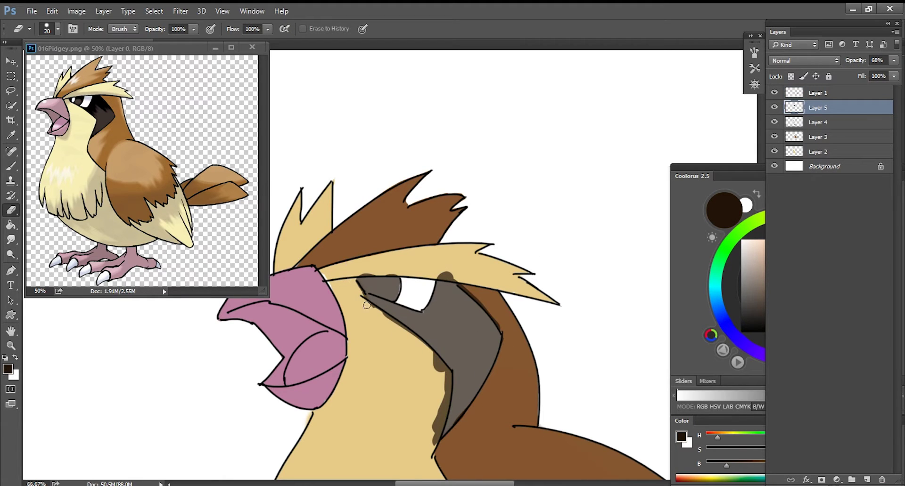
pyautogui.scroll(-2, 434, 391)
pyautogui.moveTo(443, 349)
pyautogui.mouseDown()
pyautogui.moveTo(432, 392)
pyautogui.moveTo(448, 361)
pyautogui.mouseUp()
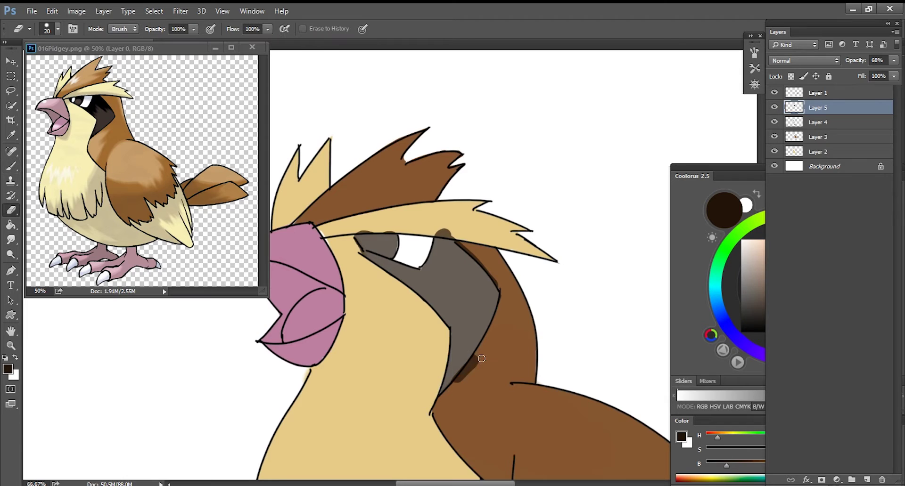
pyautogui.scroll(2, 453, 358)
pyautogui.moveTo(472, 282); pyautogui.dragTo(410, 271)
pyautogui.press('b')
# Sample the tan colour and add a shading layer above Layer 2, clipped to the tan layer.
pyautogui.moveTo(855, 61); pyautogui.dragTo(881, 60)
pyautogui.click(818, 152)
pyautogui.keyDown('alt'); pyautogui.click(386, 272); pyautogui.keyUp('alt')
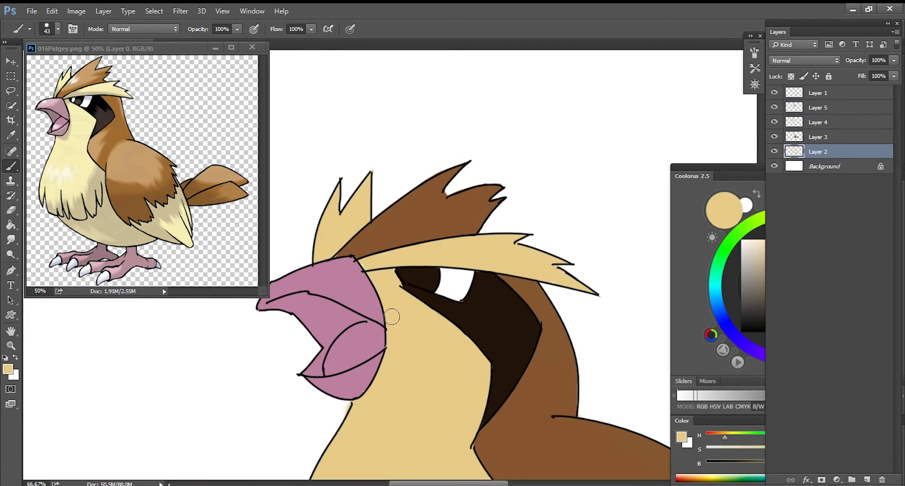
pyautogui.hotkey('ctrl', '-')
pyautogui.hotkey('ctrl', '-')
pyautogui.hotkey('ctrl', '-')
pyautogui.hotkey('ctrl', 'shift', 'alt', 'n')
pyautogui.click(817, 151)
pyautogui.moveTo(811, 168); pyautogui.dragTo(812, 160)
pyautogui.keyDown('alt'); pyautogui.click(811, 159); pyautogui.keyUp('alt')
pyautogui.click(697, 251)
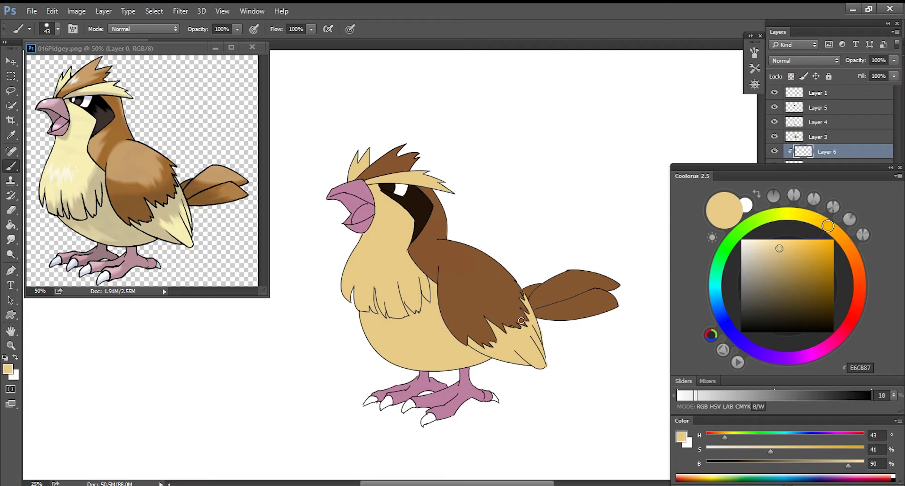
# Pick a darker, warmer brown in Coolorus as the shading colour.
pyautogui.moveTo(790, 306); pyautogui.dragTo(810, 284)
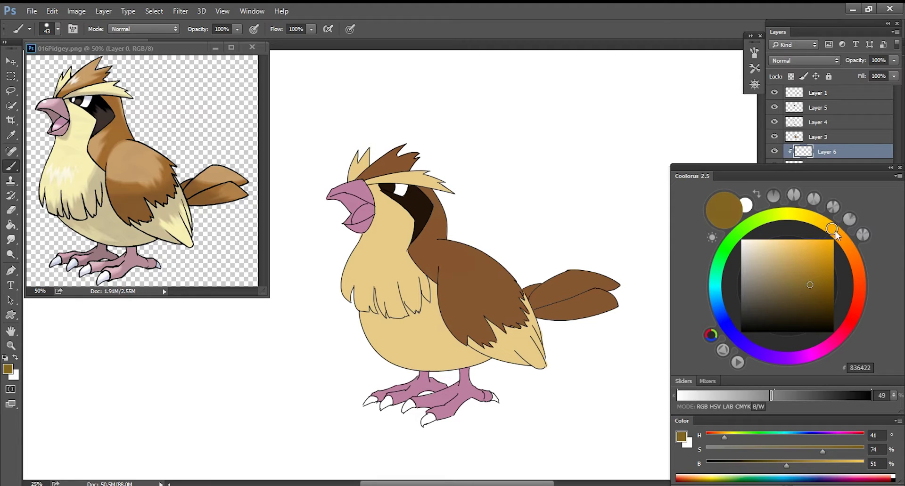
pyautogui.click(800, 277)
pyautogui.moveTo(832, 229); pyautogui.dragTo(845, 244)
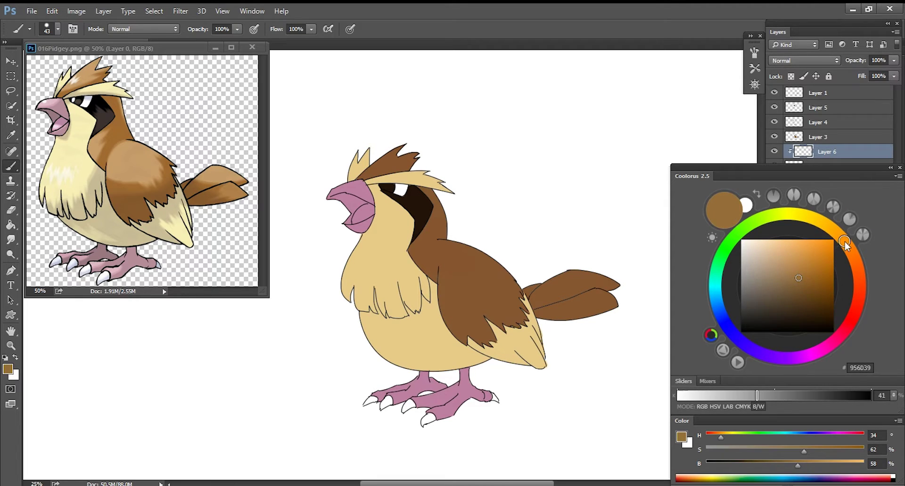
pyautogui.click(798, 286)
# Paint broad shading across the lower belly, shifting to a greyer brown and blending its top edge.
pyautogui.keyDown('alt'); pyautogui.rightClick(424, 318); pyautogui.keyUp('alt')
pyautogui.moveTo(445, 316); pyautogui.dragTo(382, 337)
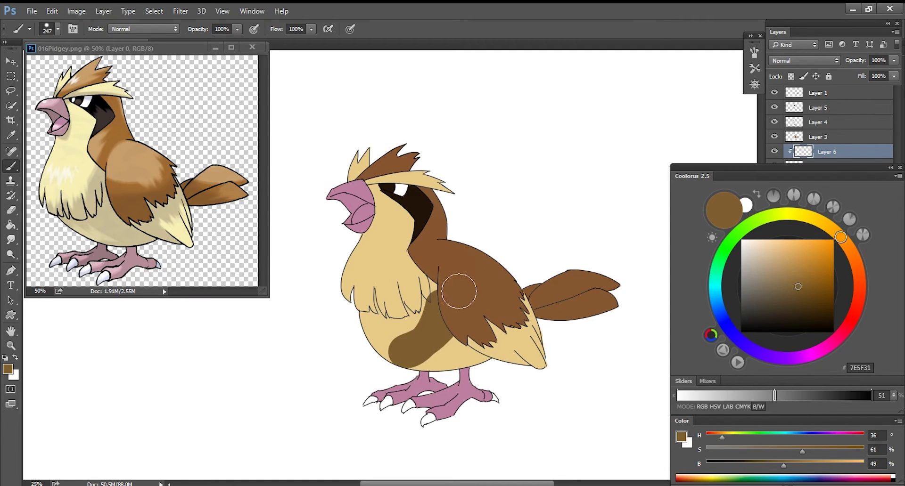
pyautogui.rightClick(388, 337)
pyautogui.press('Escape')
pyautogui.hotkey('ctrl', 'z')
pyautogui.moveTo(484, 320)
pyautogui.mouseDown()
pyautogui.moveTo(377, 339)
pyautogui.moveTo(476, 330)
pyautogui.mouseUp()
pyautogui.moveTo(401, 353); pyautogui.dragTo(524, 349)
pyautogui.moveTo(792, 290); pyautogui.dragTo(767, 283)
pyautogui.moveTo(451, 290)
pyautogui.mouseDown()
pyautogui.moveTo(428, 341)
pyautogui.moveTo(404, 347)
pyautogui.moveTo(467, 330)
pyautogui.mouseUp()
pyautogui.moveTo(485, 302)
pyautogui.mouseDown()
pyautogui.moveTo(420, 353)
pyautogui.moveTo(457, 307)
pyautogui.moveTo(420, 313)
pyautogui.moveTo(430, 302)
pyautogui.moveTo(442, 333)
pyautogui.moveTo(505, 342)
pyautogui.moveTo(535, 384)
pyautogui.moveTo(523, 317)
pyautogui.mouseUp()
# With a smaller brush, shade the throat under the beak and the chest edges.
pyautogui.press('[')
pyautogui.press('[')
pyautogui.press('[')
pyautogui.moveTo(359, 231)
pyautogui.mouseDown()
pyautogui.moveTo(373, 228)
pyautogui.moveTo(361, 243)
pyautogui.mouseUp()
pyautogui.hotkey('ctrl', 'z')
pyautogui.moveTo(375, 207); pyautogui.dragTo(369, 233)
pyautogui.hotkey('ctrl', 'z')
pyautogui.hotkey('ctrl', 'z')
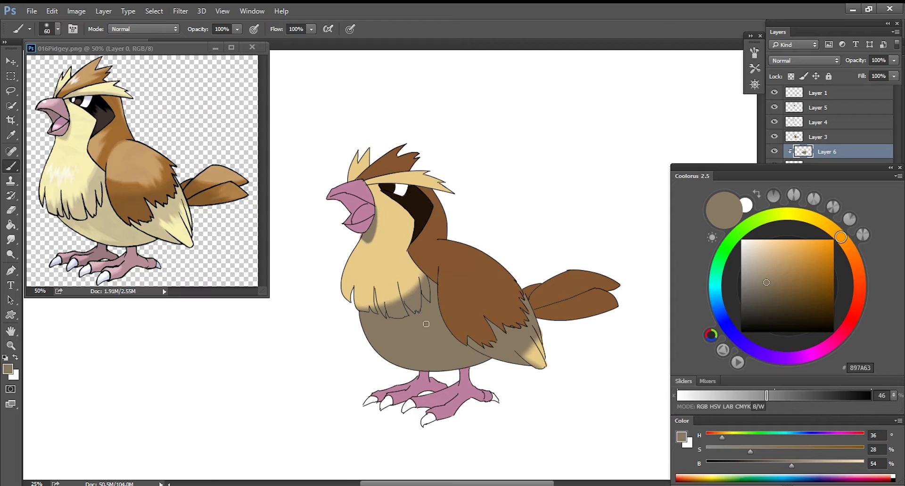
pyautogui.moveTo(352, 296); pyautogui.dragTo(356, 303)
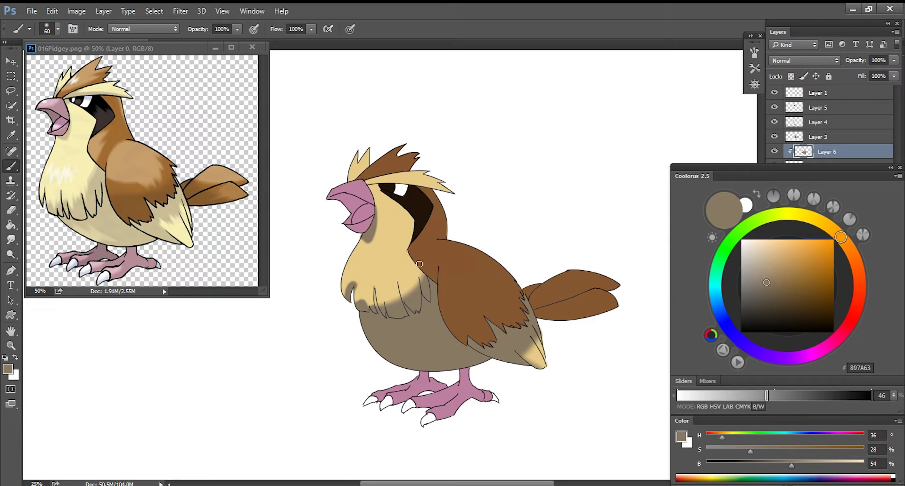
pyautogui.moveTo(414, 276); pyautogui.dragTo(430, 294)
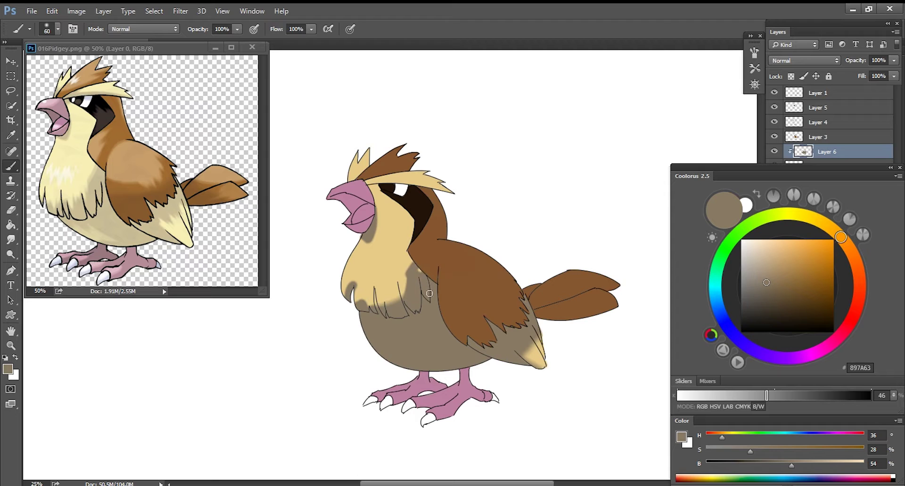
# Smudge the chest shading edge beside the wing and set brush spacing to 1%.
pyautogui.press('r')
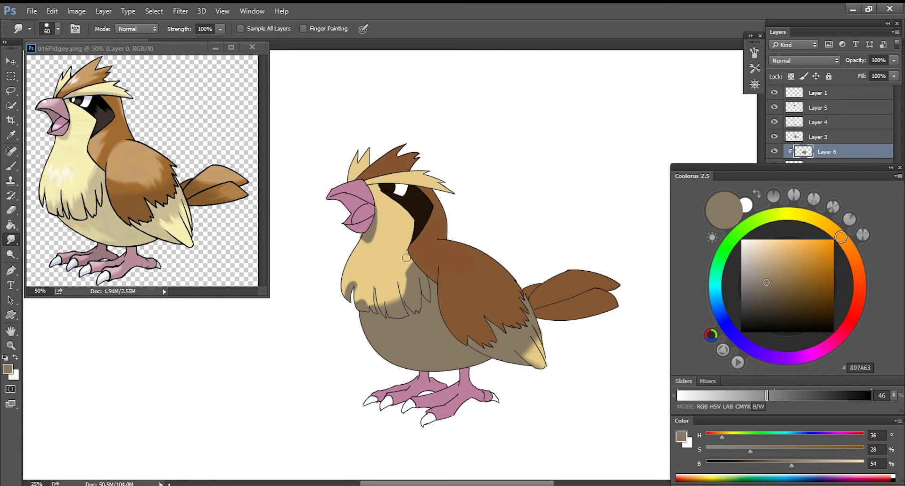
pyautogui.scroll(2, 406, 258)
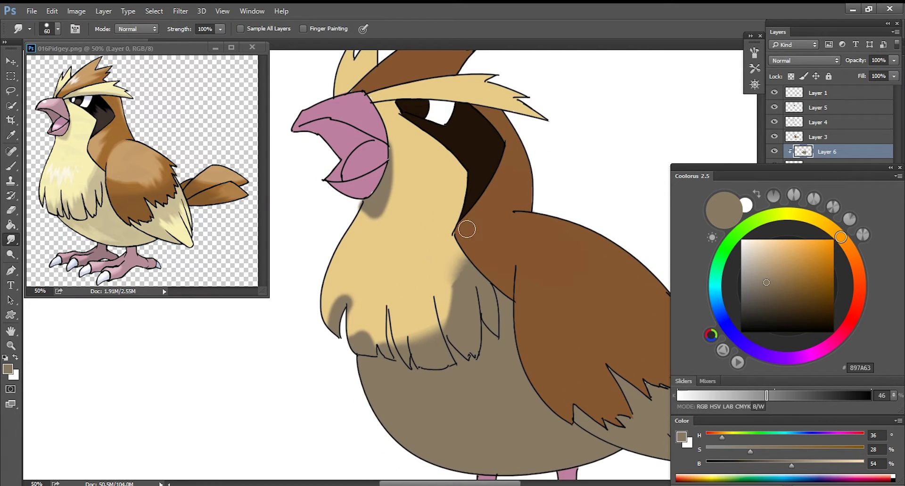
pyautogui.moveTo(466, 229); pyautogui.dragTo(445, 271)
pyautogui.press('F5')
pyautogui.moveTo(624, 246); pyautogui.dragTo(618, 246)
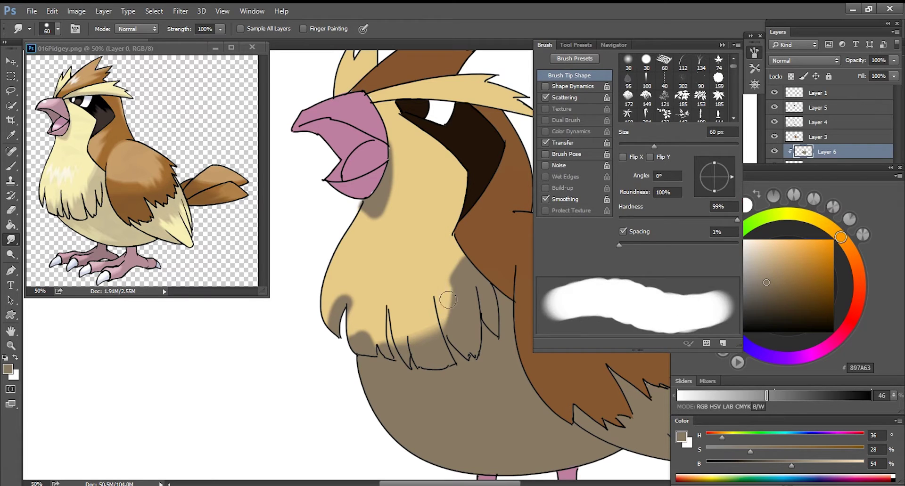
pyautogui.press('F5')
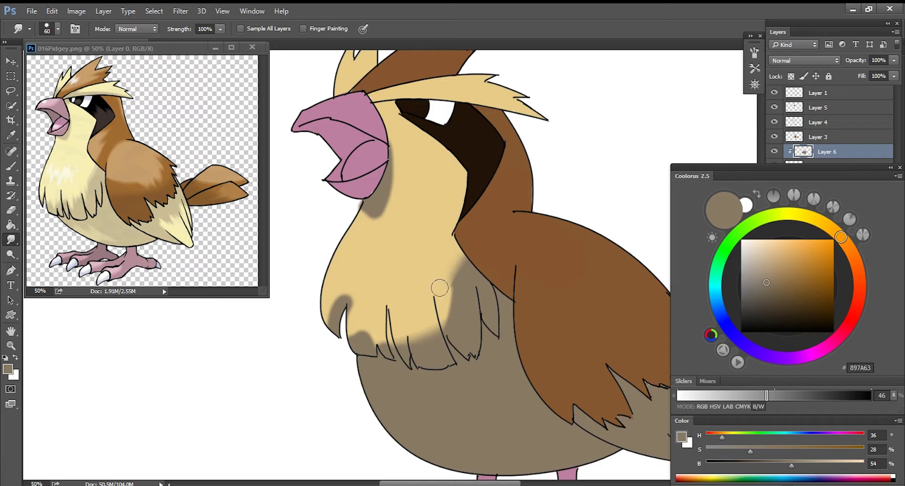
pyautogui.press('F5')
pyautogui.press('F5')
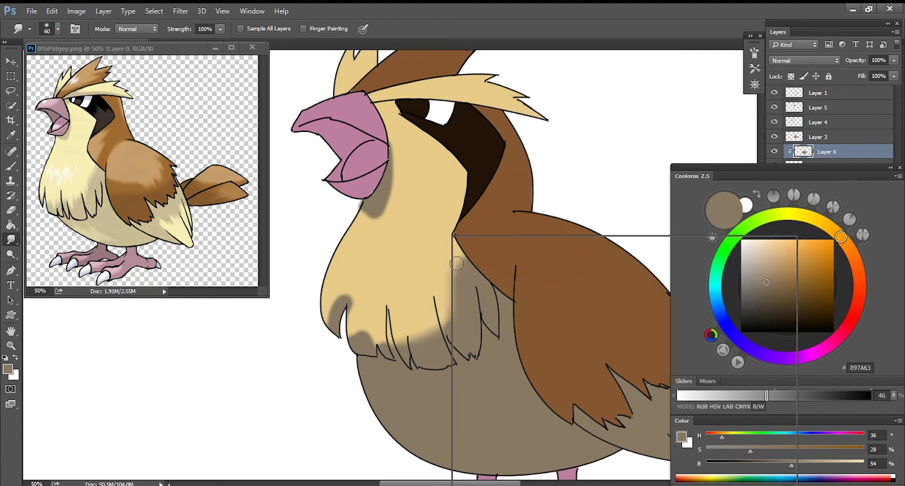
# Shrink the smudge brush and pull the chest boundary into upward fur streaks.
pyautogui.rightClick(447, 266)
pyautogui.moveTo(523, 265); pyautogui.dragTo(513, 266)
pyautogui.press('Return')
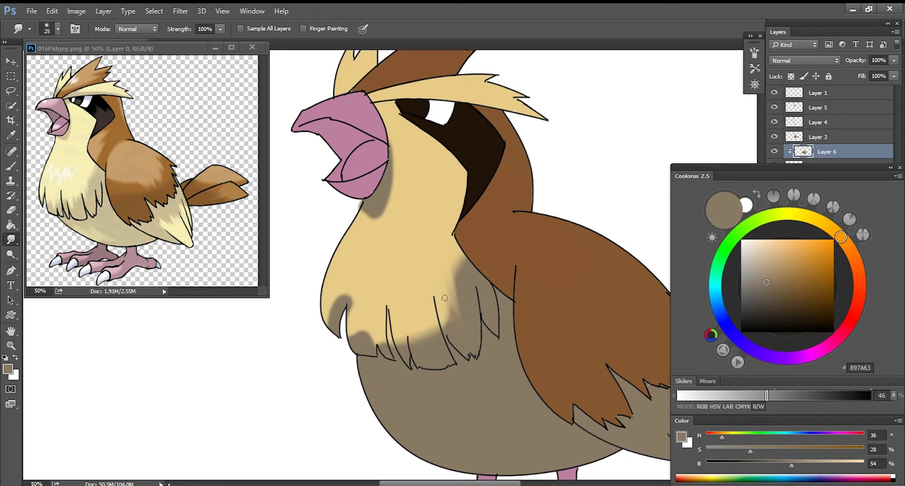
pyautogui.moveTo(440, 344)
pyautogui.mouseDown()
pyautogui.moveTo(425, 317)
pyautogui.moveTo(410, 321)
pyautogui.mouseUp()
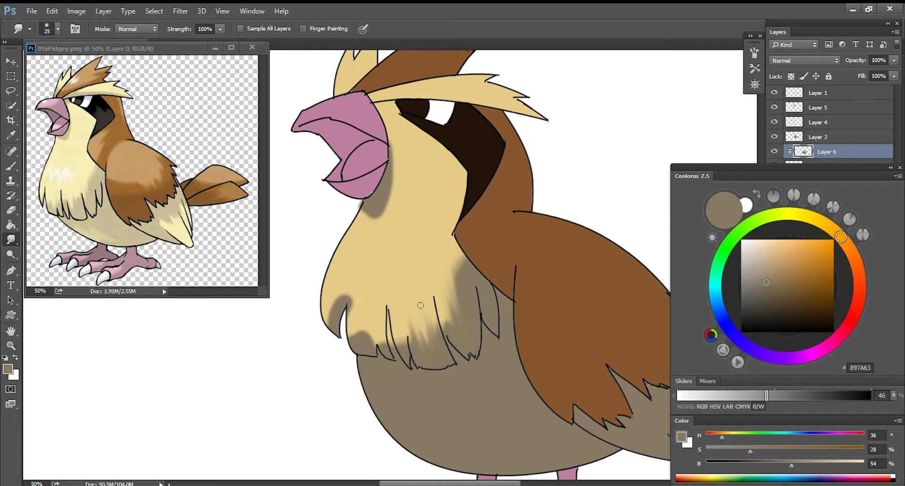
pyautogui.moveTo(431, 349)
pyautogui.mouseDown()
pyautogui.moveTo(426, 315)
pyautogui.moveTo(405, 297)
pyautogui.mouseUp()
pyautogui.press(']')
pyautogui.moveTo(406, 358); pyautogui.dragTo(390, 280)
# Repaint, erase light streaks and re-smudge the chest fur, softening the left edge.
pyautogui.press('b')
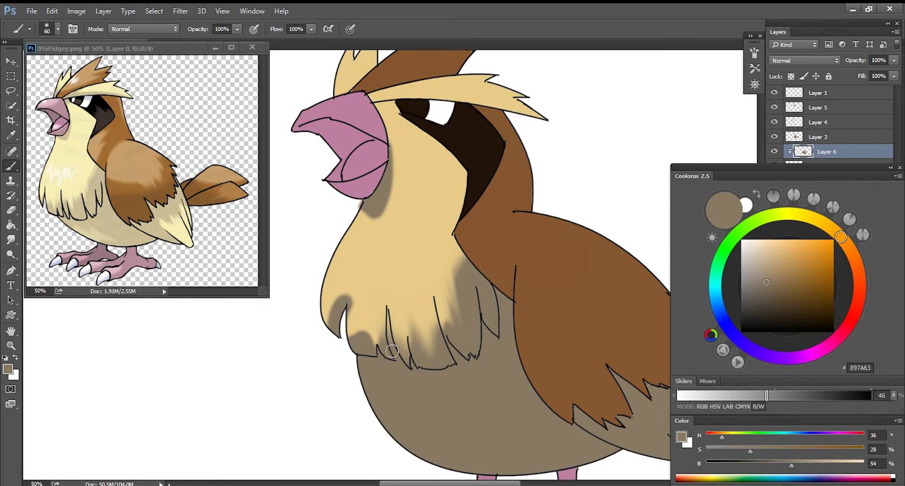
pyautogui.moveTo(392, 351); pyautogui.dragTo(391, 301)
pyautogui.press('e')
pyautogui.moveTo(403, 358)
pyautogui.mouseDown()
pyautogui.moveTo(398, 318)
pyautogui.moveTo(397, 329)
pyautogui.mouseUp()
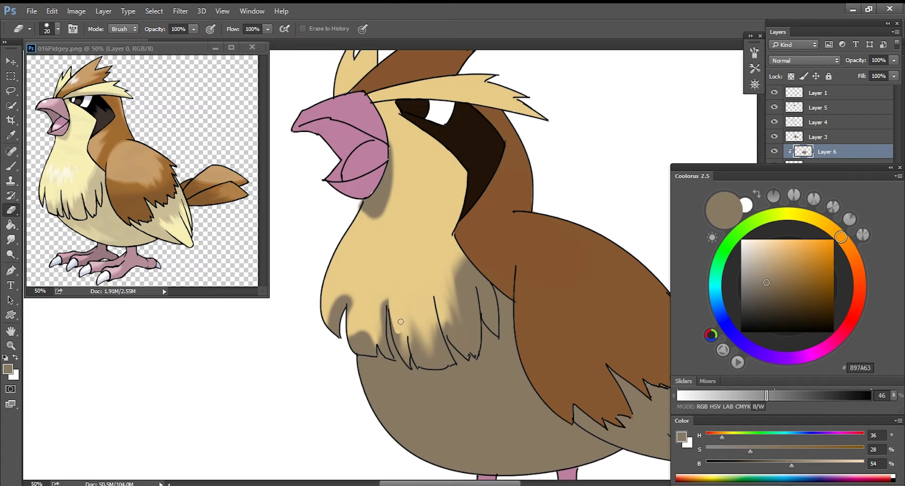
pyautogui.press('r')
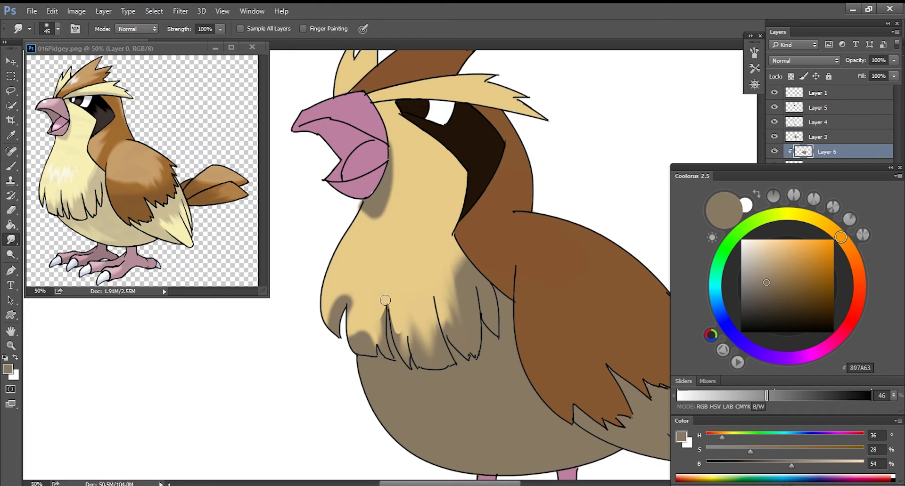
pyautogui.moveTo(385, 300); pyautogui.dragTo(380, 332)
pyautogui.moveTo(394, 299); pyautogui.dragTo(397, 315)
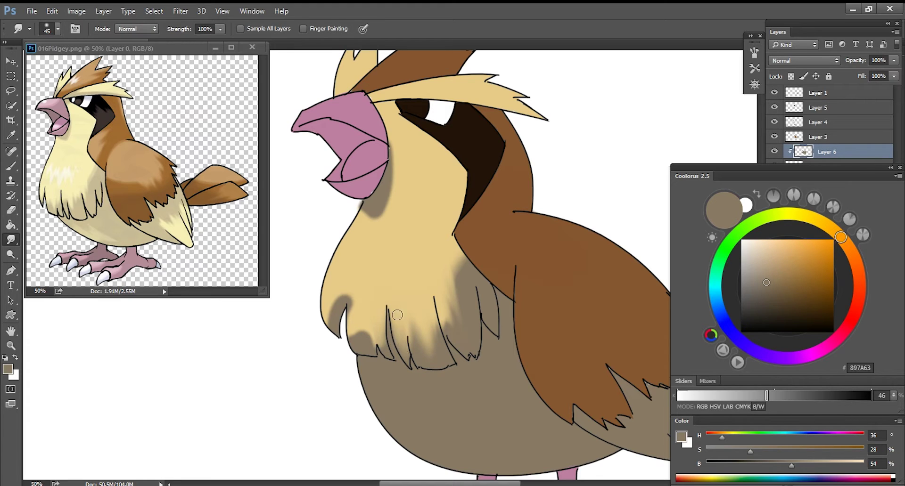
pyautogui.moveTo(372, 349)
pyautogui.mouseDown()
pyautogui.moveTo(373, 304)
pyautogui.moveTo(379, 346)
pyautogui.moveTo(351, 300)
pyautogui.moveTo(362, 343)
pyautogui.moveTo(360, 288)
pyautogui.moveTo(359, 339)
pyautogui.mouseUp()
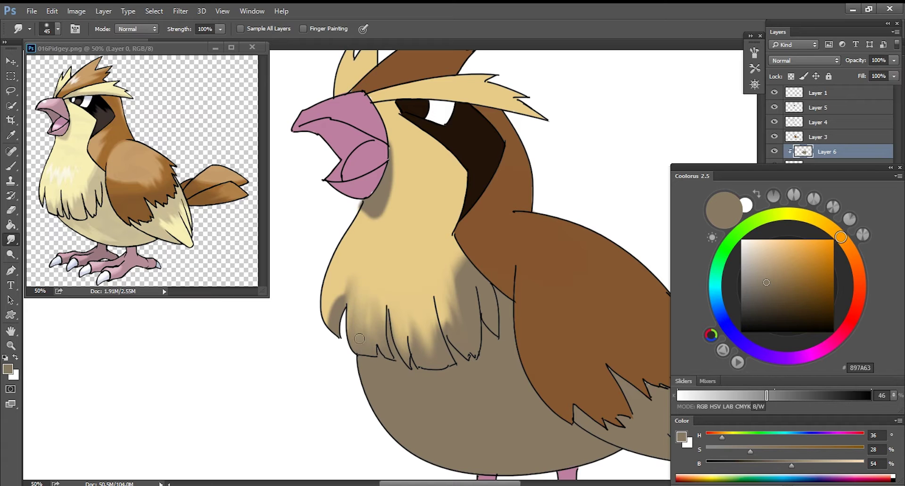
pyautogui.moveTo(365, 271)
pyautogui.mouseDown()
pyautogui.moveTo(331, 319)
pyautogui.moveTo(337, 293)
pyautogui.mouseUp()
pyautogui.press('e')
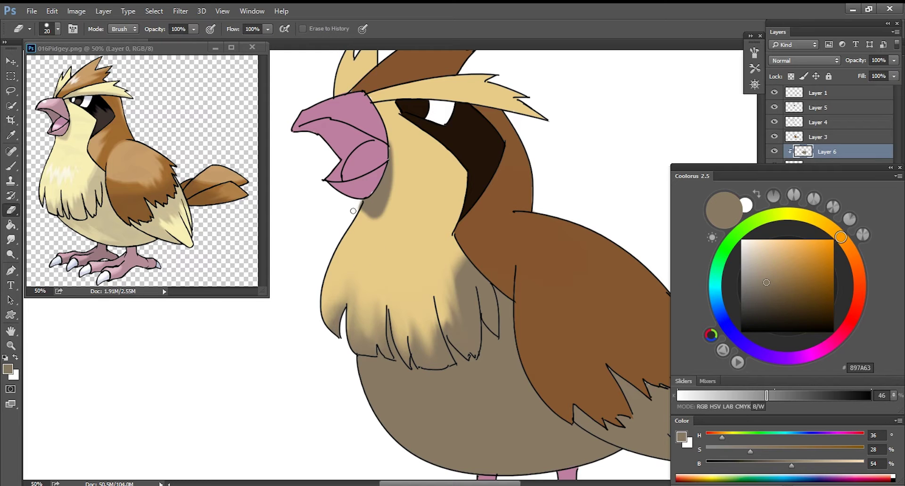
pyautogui.click(872, 155)
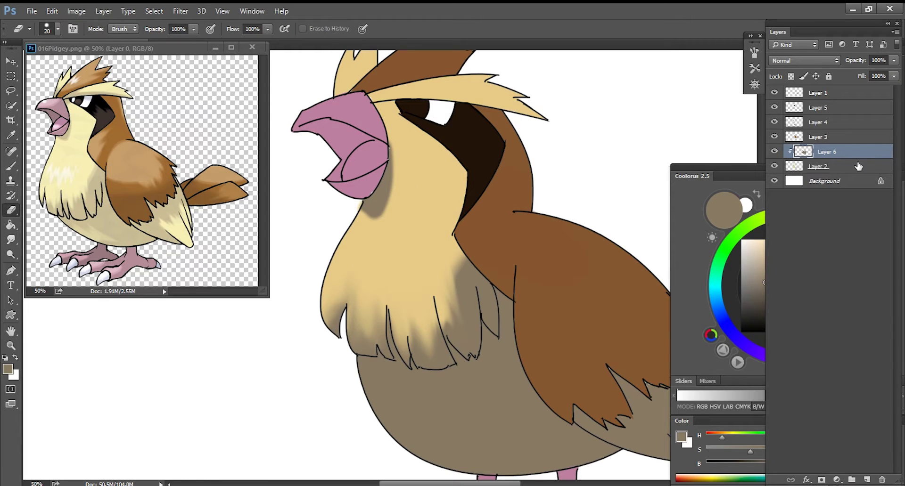
# On Layer 6, shade the top edge of the crest band and its base above the beak.
pyautogui.click(844, 167)
pyautogui.moveTo(490, 305); pyautogui.dragTo(506, 342)
pyautogui.press('b')
pyautogui.click(848, 152)
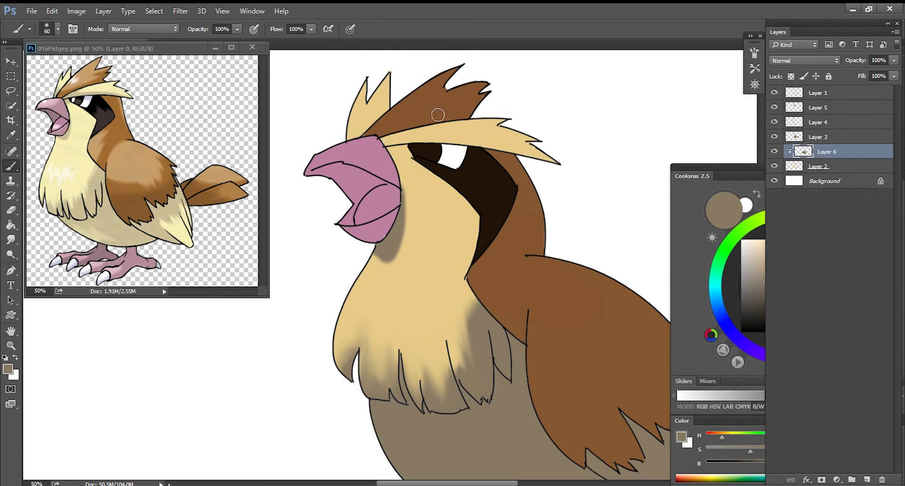
pyautogui.moveTo(375, 137); pyautogui.dragTo(442, 116)
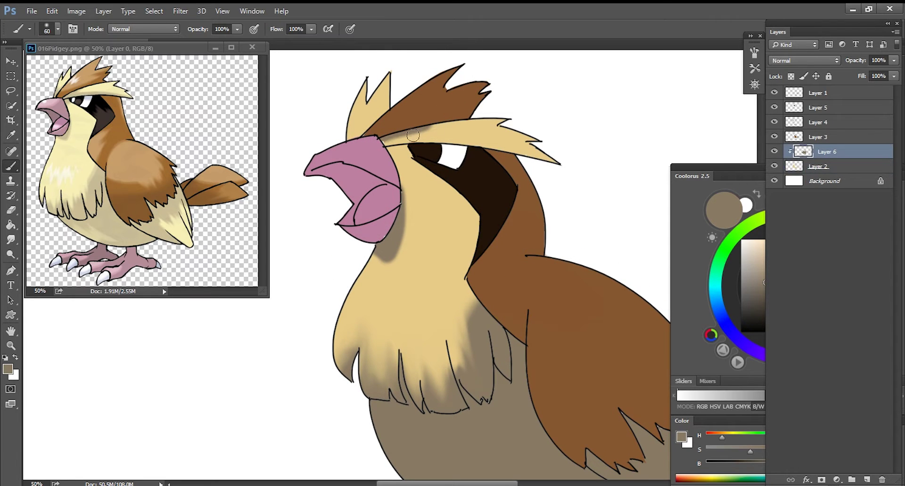
pyautogui.hotkey('ctrl', '-')
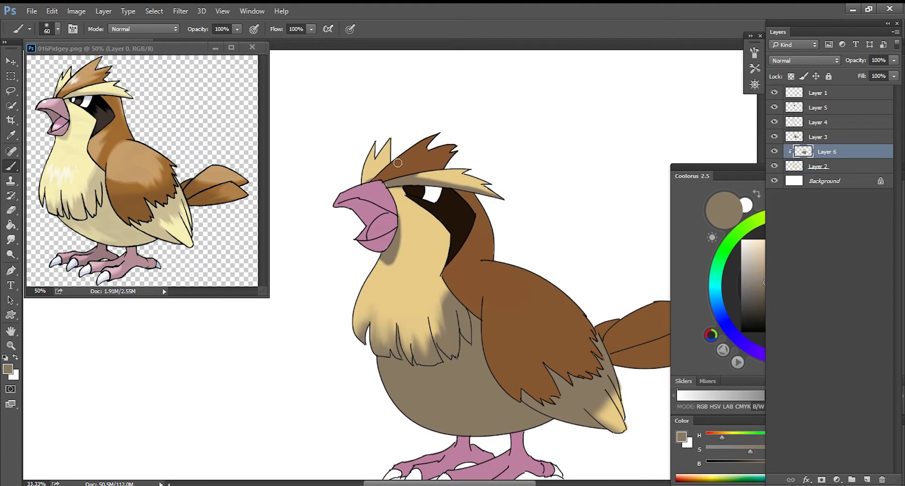
pyautogui.moveTo(362, 193); pyautogui.dragTo(370, 184)
# Lower the shading layer's opacity to 58%.
pyautogui.press('e')
pyautogui.press('r')
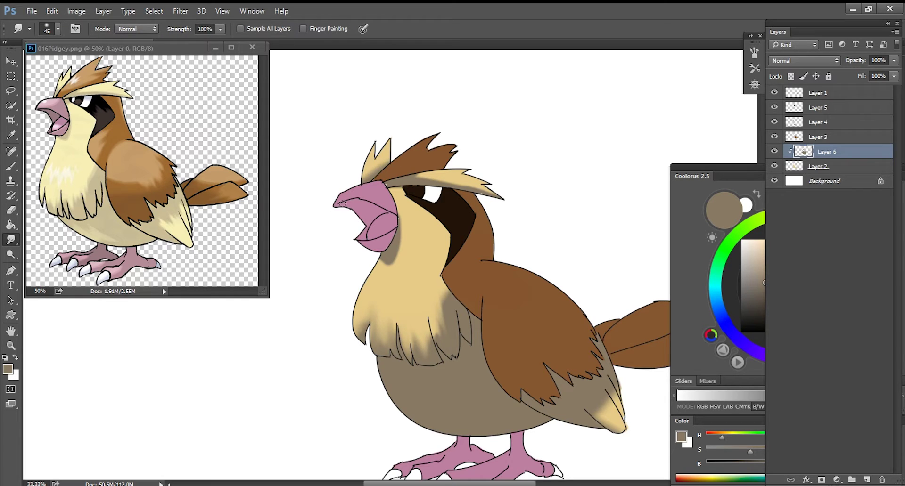
pyautogui.hotkey('ctrl', '-')
pyautogui.click(894, 61)
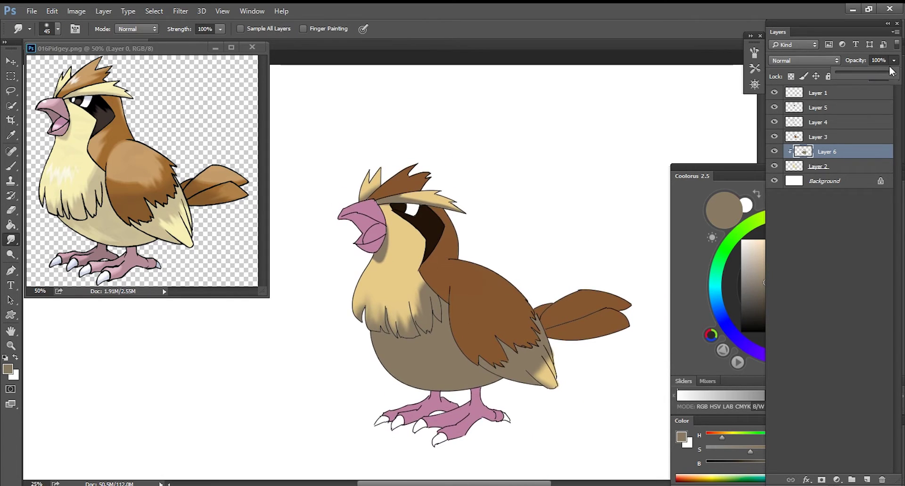
pyautogui.moveTo(893, 72); pyautogui.dragTo(870, 75)
pyautogui.scroll(2, 533, 396)
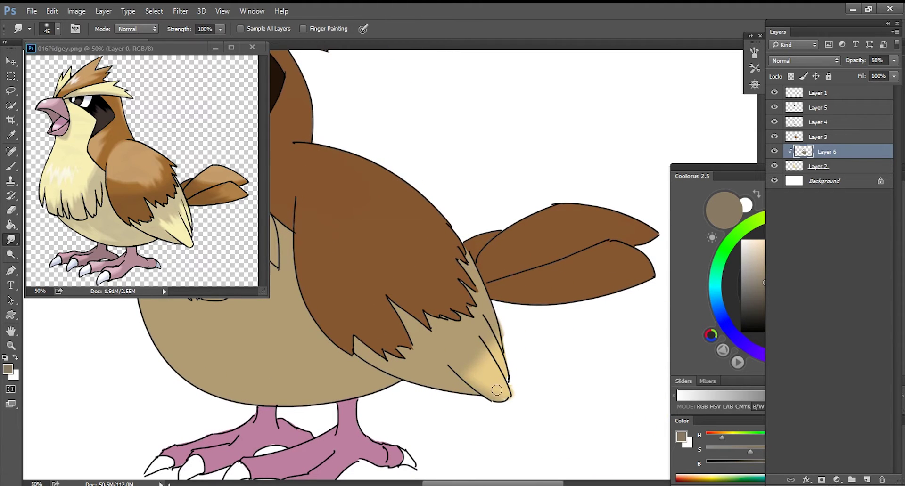
# Smudge the pale tail tip and its dark streak into the lower tail feathers.
pyautogui.press('e')
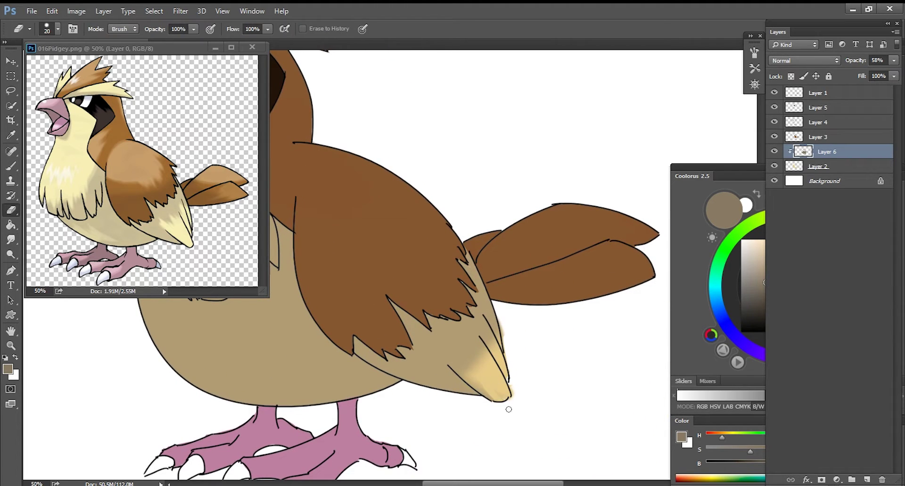
pyautogui.press('r')
pyautogui.moveTo(488, 388)
pyautogui.mouseDown()
pyautogui.moveTo(448, 356)
pyautogui.moveTo(471, 354)
pyautogui.mouseUp()
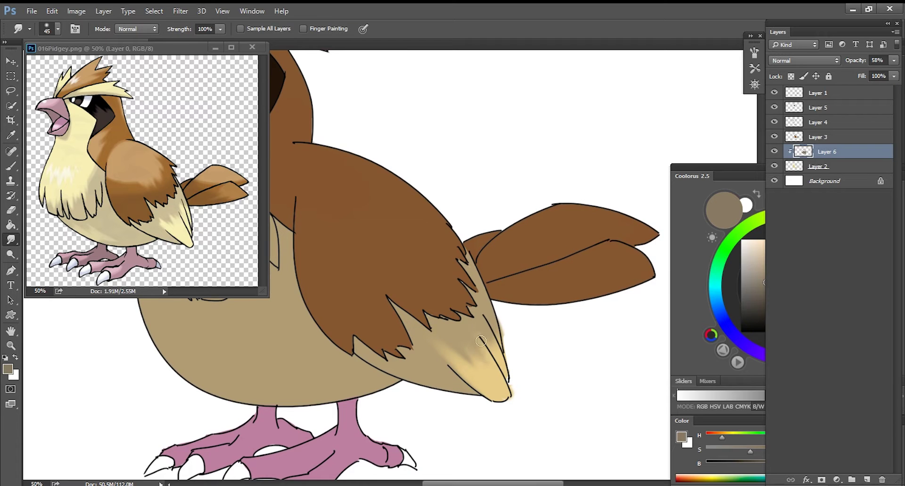
pyautogui.moveTo(494, 382); pyautogui.dragTo(455, 332)
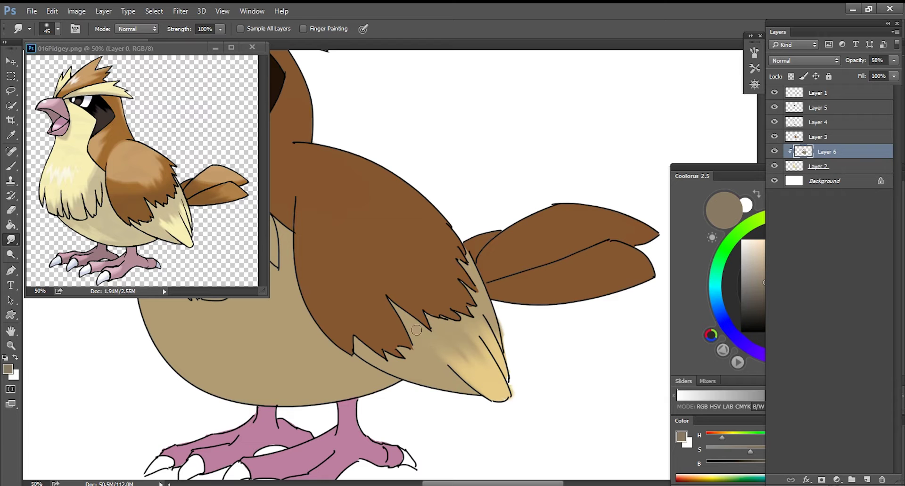
pyautogui.moveTo(447, 356); pyautogui.dragTo(541, 324)
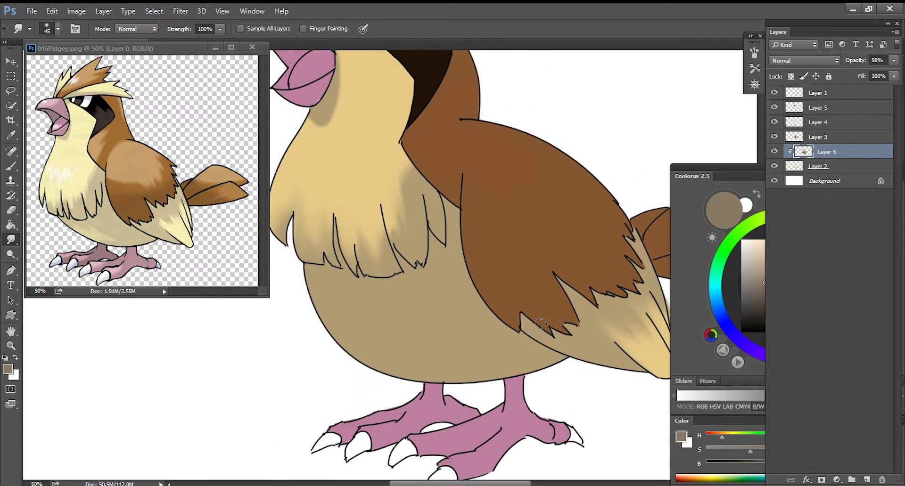
# Add a new layer with a pale yellow belly gradient clipped to the layer below.
pyautogui.hotkey('ctrl', 'shift', 'n')
pyautogui.press('Return')
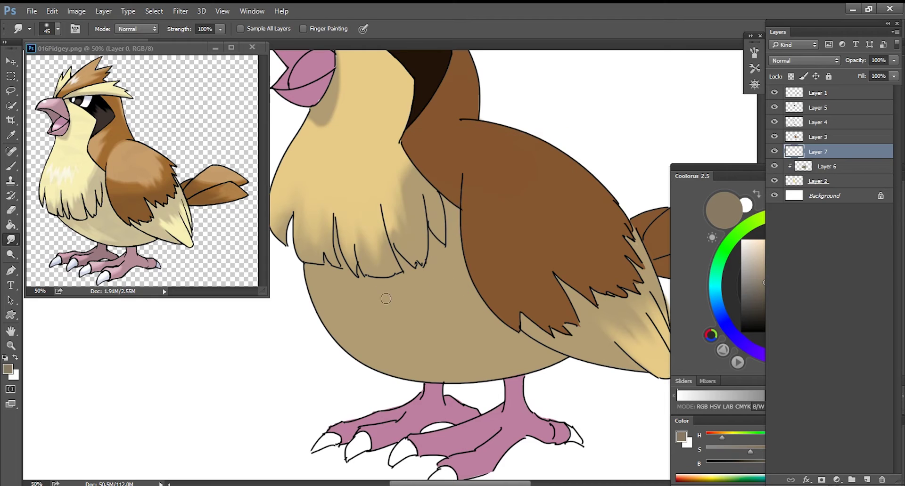
pyautogui.press('g')
pyautogui.hotkey('shift', 'g')
pyautogui.keyDown('alt'); pyautogui.click(370, 232); pyautogui.keyUp('alt')
pyautogui.moveTo(340, 398)
pyautogui.mouseDown()
pyautogui.moveTo(470, 360)
pyautogui.moveTo(503, 365)
pyautogui.mouseUp()
pyautogui.hotkey('ctrl', 'alt', 'g')
pyautogui.hotkey('ctrl', '-')
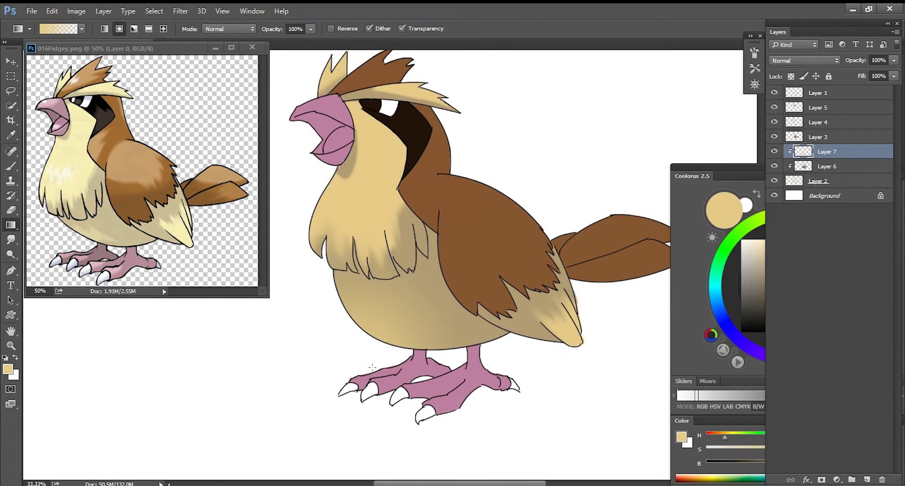
pyautogui.moveTo(513, 393); pyautogui.dragTo(557, 358)
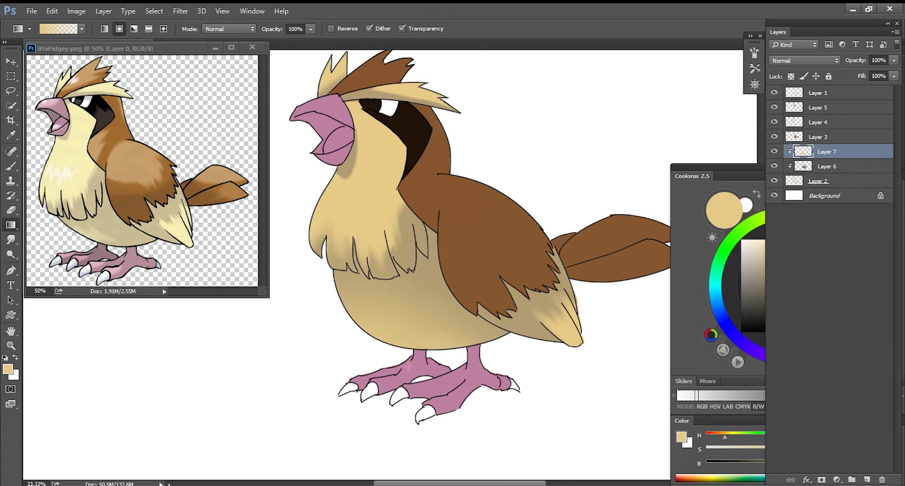
pyautogui.moveTo(409, 370); pyautogui.dragTo(383, 388)
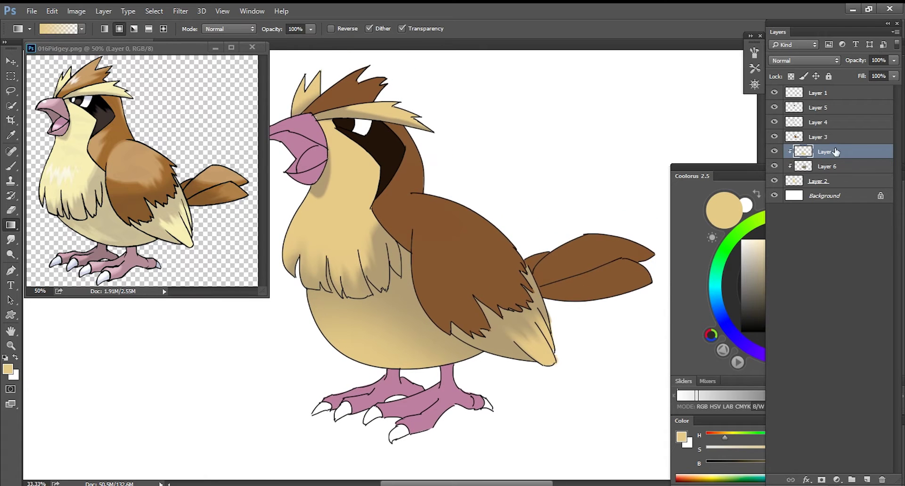
# Add a new layer above Layer 3.
pyautogui.click(827, 137)
pyautogui.hotkey('ctrl', 'shift', 'n')
pyautogui.press('Return')
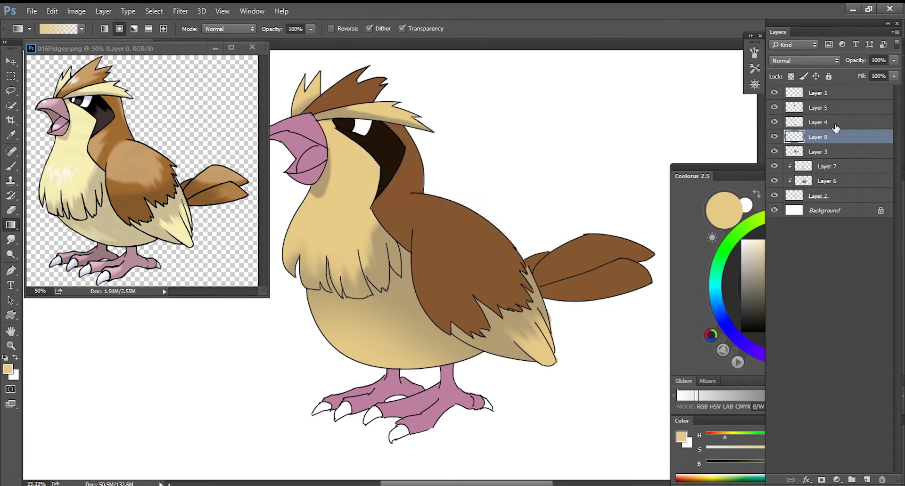
# Pick a dark, reddish shadow brown in the Coolorus colour wheel.
pyautogui.press('b')
pyautogui.keyDown('alt'); pyautogui.click(652, 273); pyautogui.keyUp('alt')
pyautogui.click(688, 281)
pyautogui.moveTo(792, 287); pyautogui.dragTo(787, 298)
pyautogui.moveTo(854, 257); pyautogui.dragTo(859, 275)
# Paint soft dark brown shading over the lower wing and across the tail feathers.
pyautogui.moveTo(462, 246); pyautogui.dragTo(454, 330)
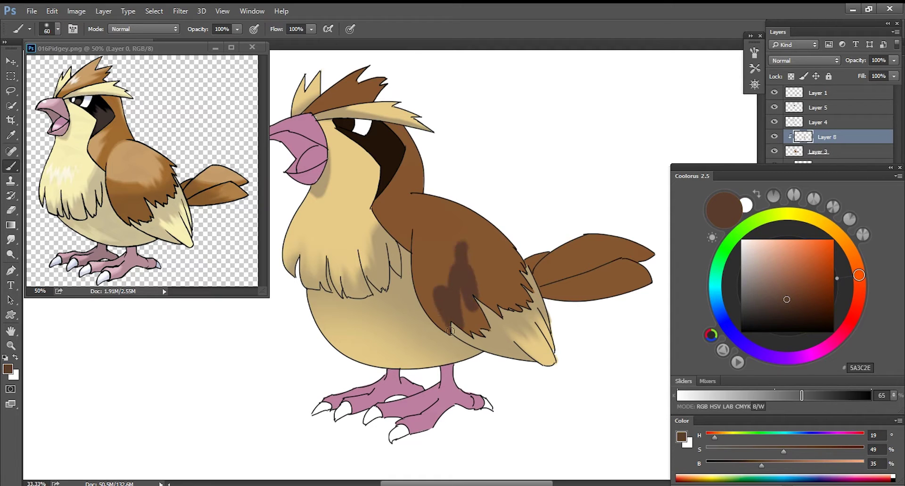
pyautogui.hotkey('ctrl', 'z')
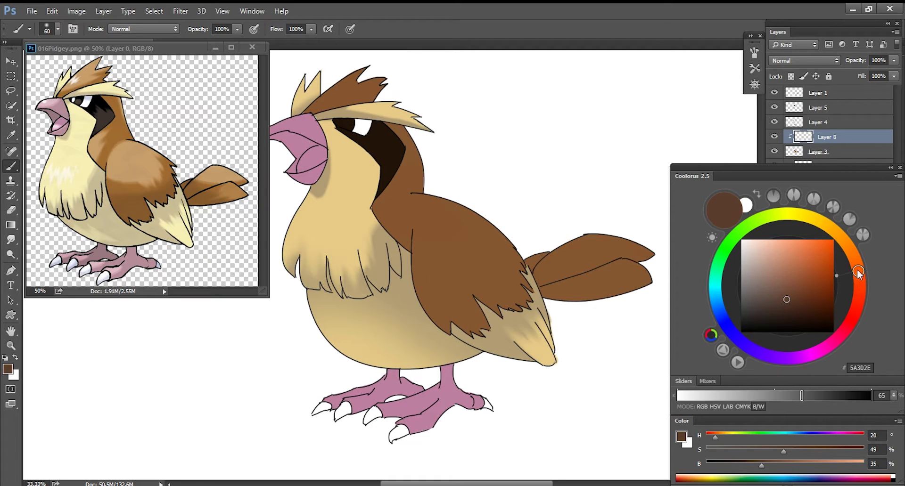
pyautogui.moveTo(430, 304); pyautogui.dragTo(440, 307)
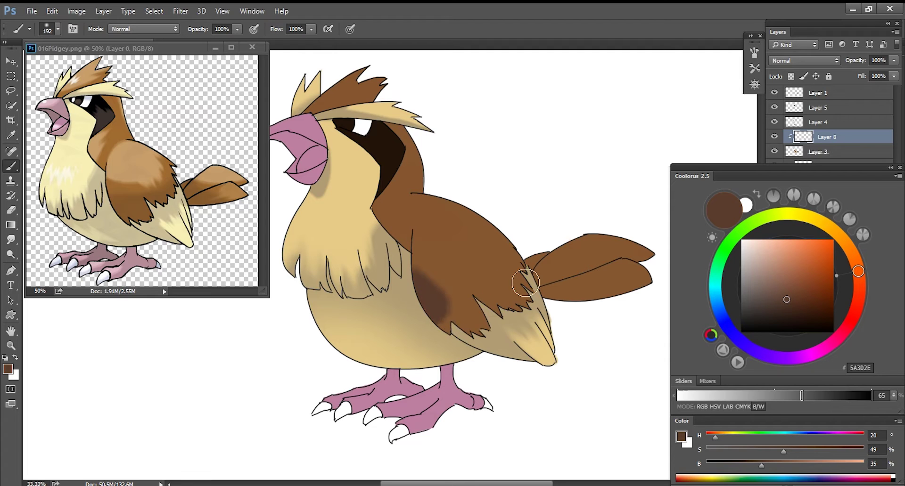
pyautogui.moveTo(512, 293)
pyautogui.mouseDown()
pyautogui.moveTo(499, 264)
pyautogui.moveTo(521, 252)
pyautogui.moveTo(495, 303)
pyautogui.moveTo(544, 317)
pyautogui.mouseUp()
pyautogui.moveTo(533, 280); pyautogui.dragTo(608, 275)
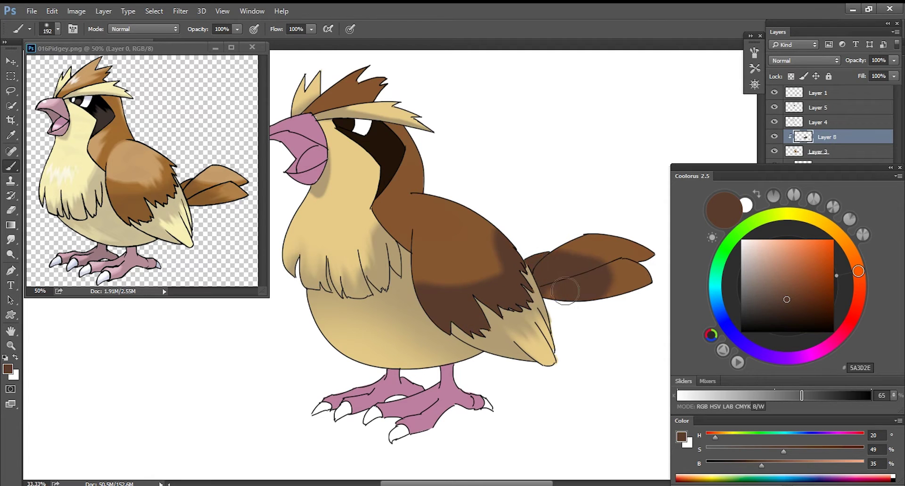
# Erase the shading back from the lower tail feather.
pyautogui.press('e')
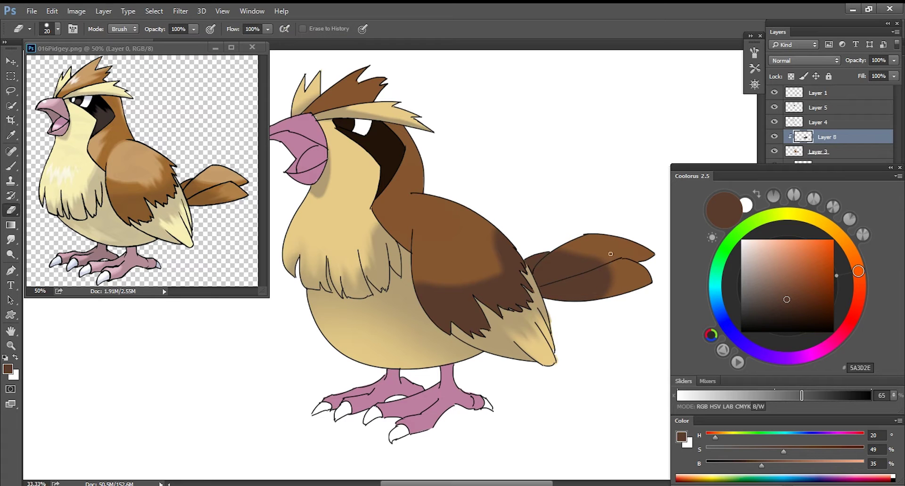
pyautogui.rightClick(595, 287)
pyautogui.press('Escape')
pyautogui.moveTo(594, 285); pyautogui.dragTo(607, 259)
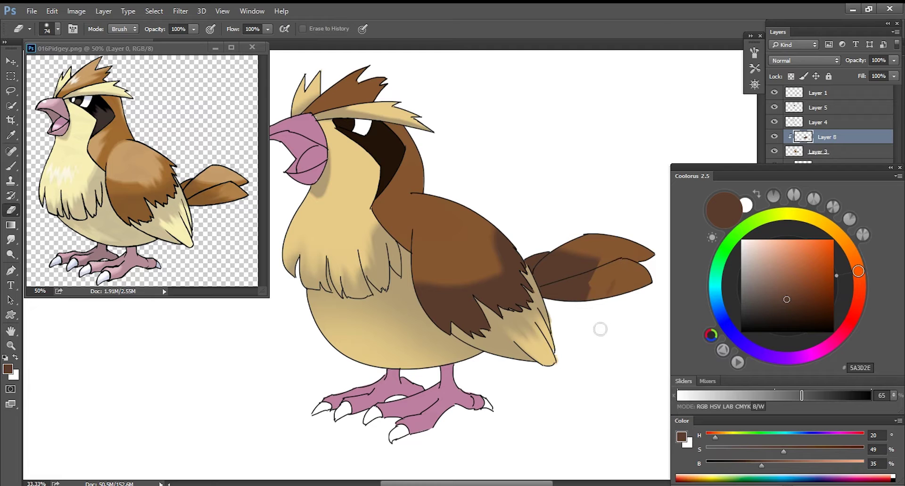
# Smudge the wing shadow up toward its edge and soften the shading along the tail.
pyautogui.press('b')
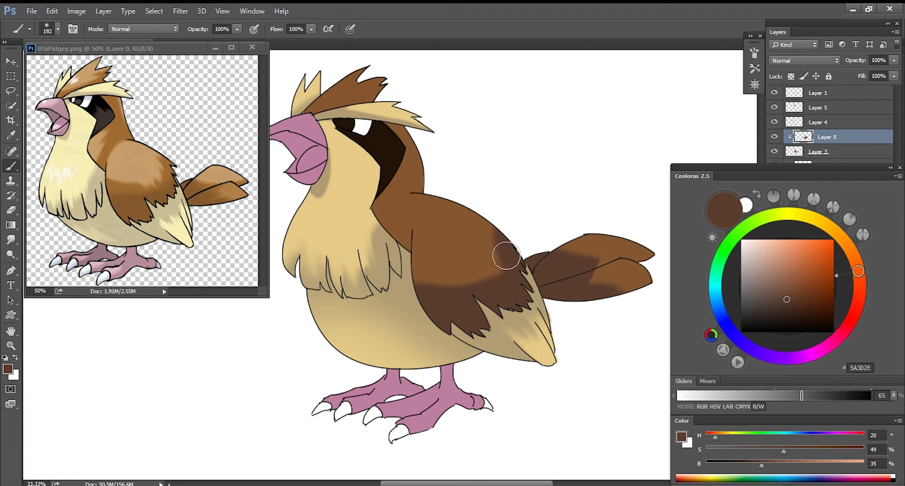
pyautogui.press('r')
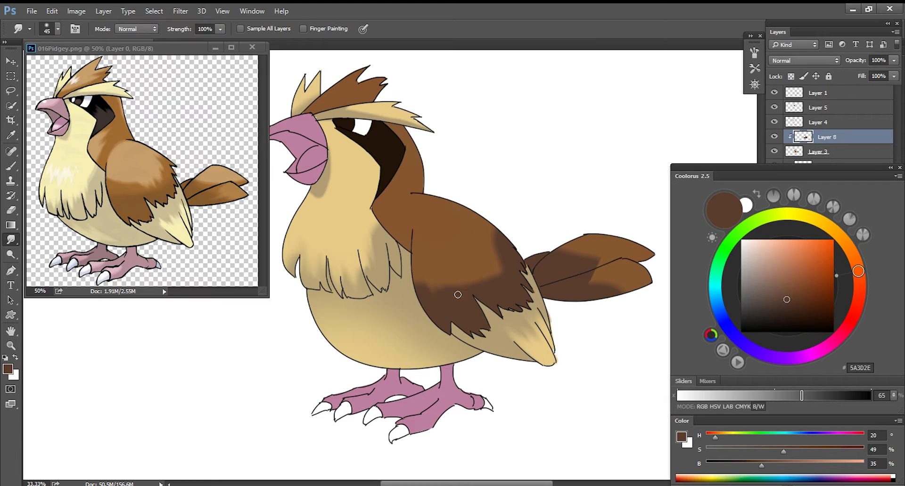
pyautogui.moveTo(496, 270); pyautogui.dragTo(506, 294)
pyautogui.moveTo(488, 249); pyautogui.dragTo(509, 235)
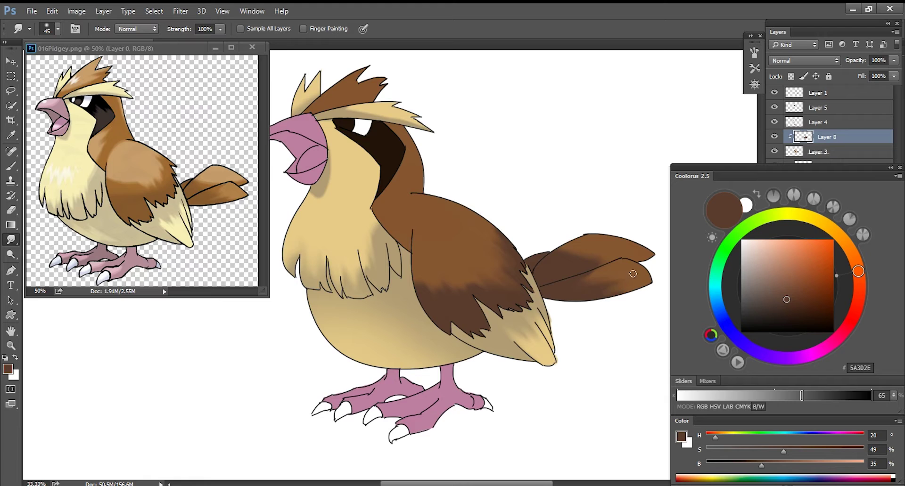
pyautogui.moveTo(571, 288); pyautogui.dragTo(623, 265)
pyautogui.press('b')
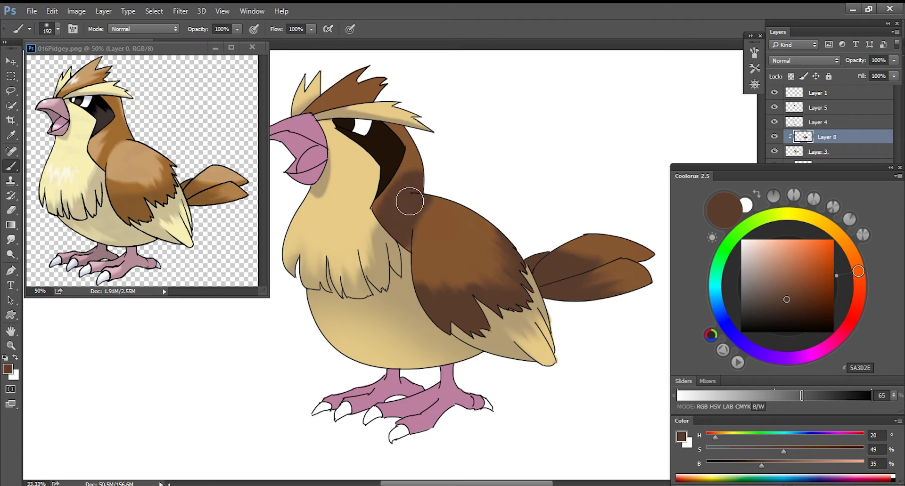
# Paint dark brown shading along the shoulder and neck beside the eye stripe.
pyautogui.press('[')
pyautogui.press('[')
pyautogui.press('[')
pyautogui.press('[')
pyautogui.press('[')
pyautogui.moveTo(410, 194)
pyautogui.mouseDown()
pyautogui.moveTo(404, 228)
pyautogui.moveTo(410, 196)
pyautogui.mouseUp()
pyautogui.moveTo(384, 238)
pyautogui.mouseDown()
pyautogui.moveTo(423, 189)
pyautogui.moveTo(410, 175)
pyautogui.mouseUp()
pyautogui.moveTo(398, 141); pyautogui.dragTo(418, 160)
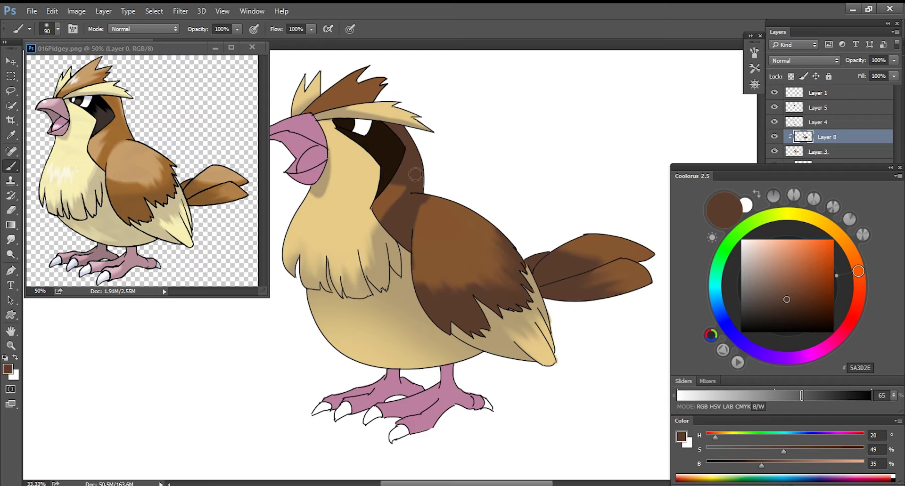
pyautogui.press('r')
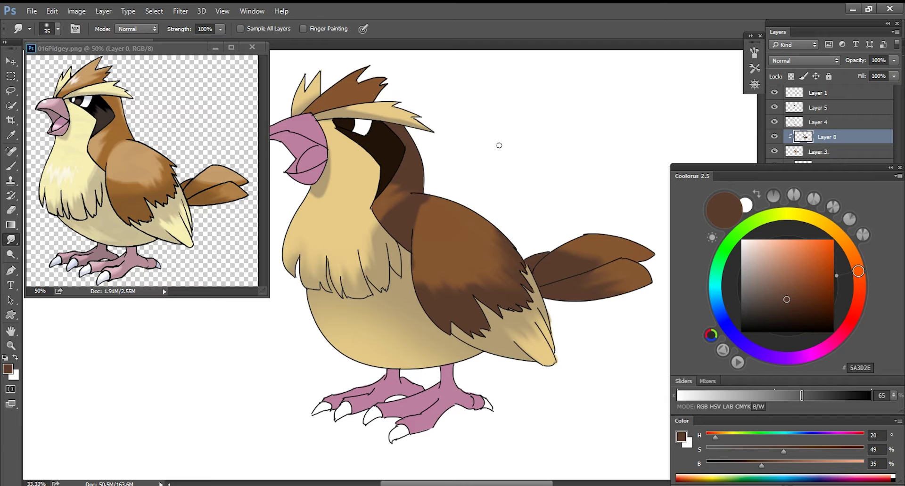
# Lower the wing shading layer (Layer 8) opacity to 69%.
pyautogui.click(893, 61)
pyautogui.moveTo(894, 73); pyautogui.dragTo(874, 75)
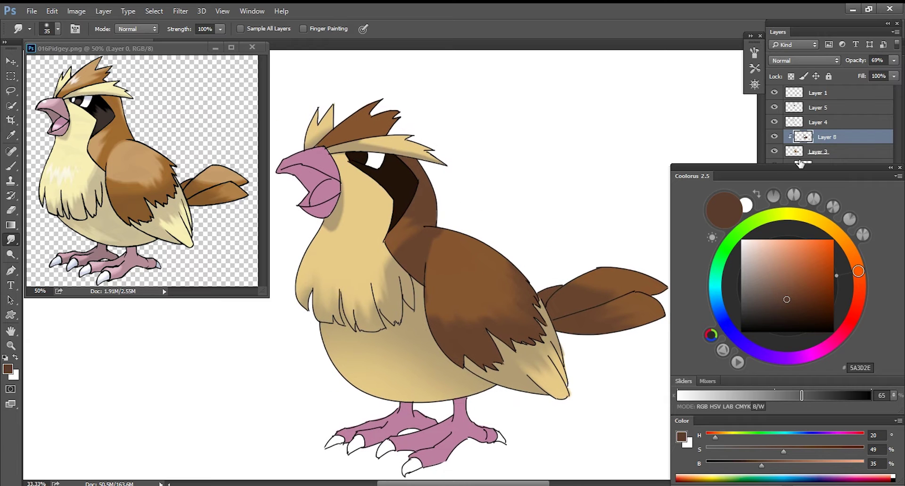
pyautogui.press('b')
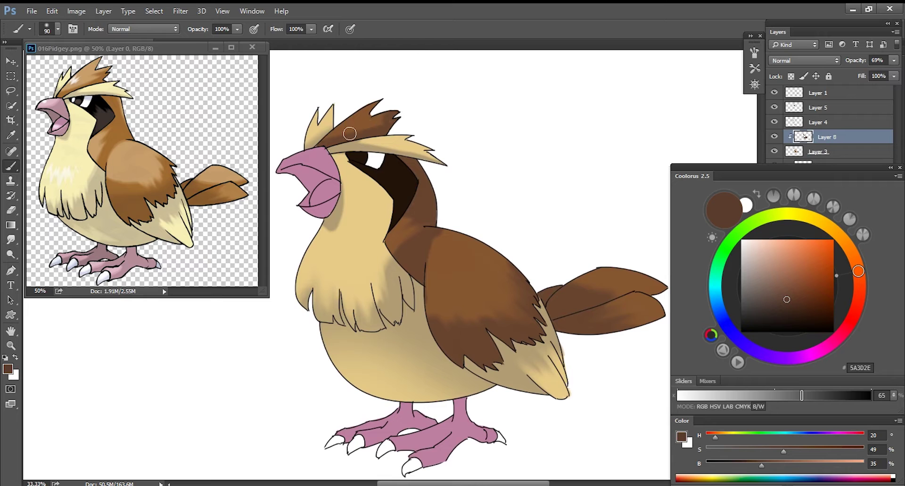
pyautogui.press('e')
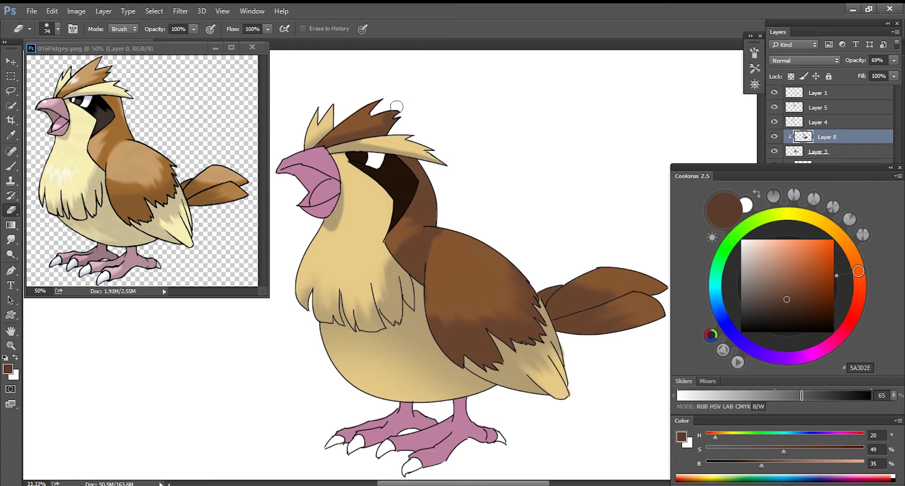
pyautogui.press('r')
pyautogui.press('e')
pyautogui.press('r')
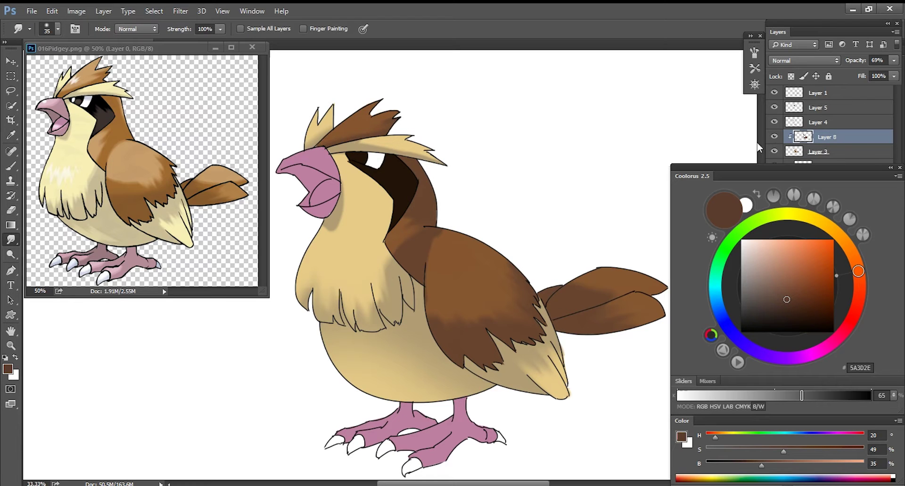
pyautogui.click(846, 142)
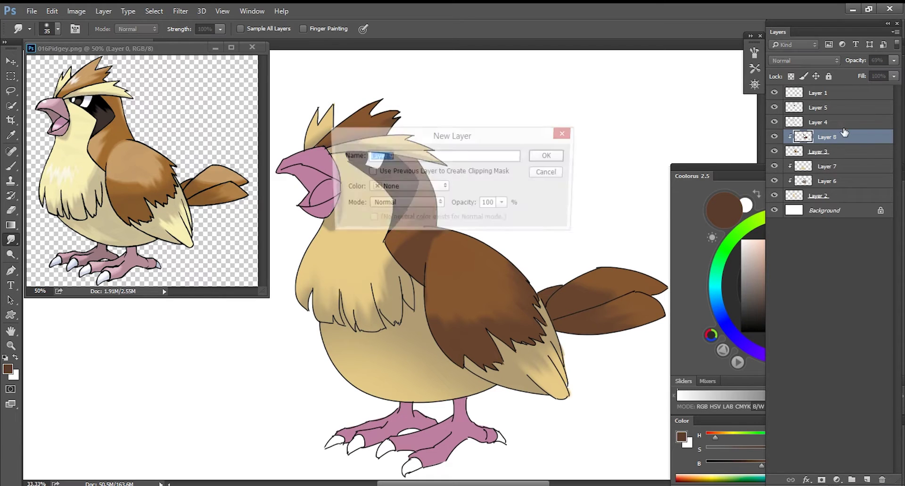
# On a new clipped layer, paint a light tan highlight patch on the wing.
pyautogui.hotkey('ctrl', 'shift', 'n')
pyautogui.press('Return')
pyautogui.press('b')
pyautogui.keyDown('alt'); pyautogui.click(477, 264); pyautogui.keyUp('alt')
pyautogui.click(704, 249)
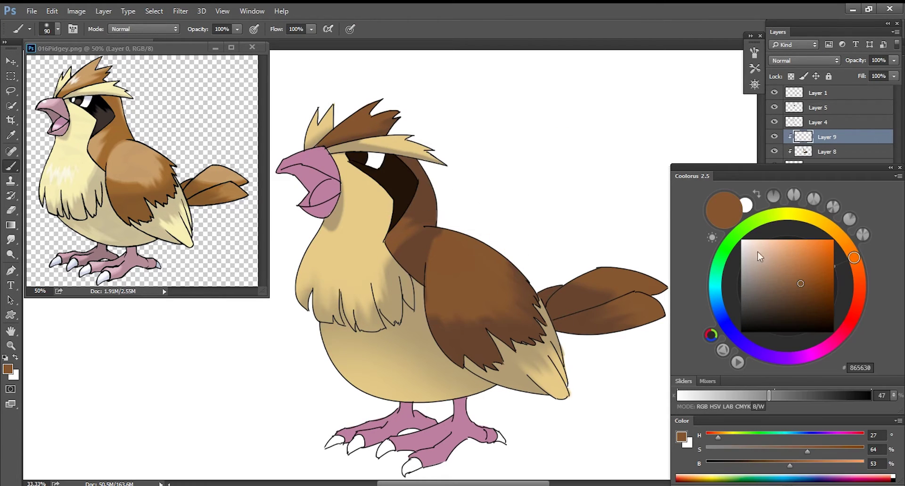
pyautogui.click(773, 267)
pyautogui.click(847, 246)
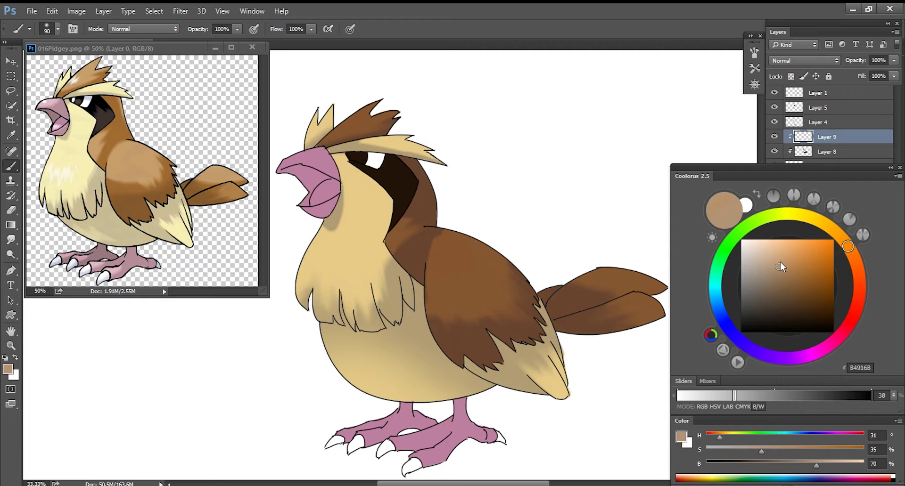
pyautogui.moveTo(788, 266); pyautogui.dragTo(788, 270)
pyautogui.moveTo(450, 257); pyautogui.dragTo(443, 273)
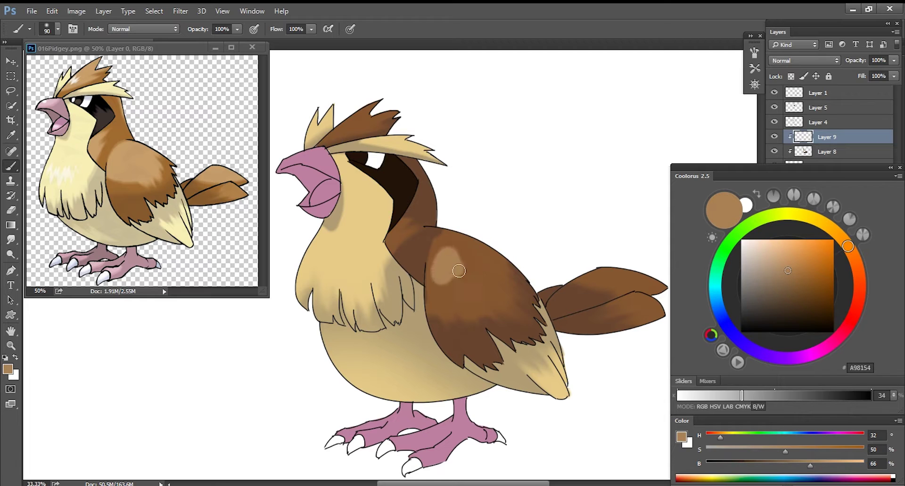
# Sample the wing brown, lighten it, and extend the highlight down the wing.
pyautogui.click(851, 255)
pyautogui.keyDown('alt'); pyautogui.click(527, 287); pyautogui.keyUp('alt')
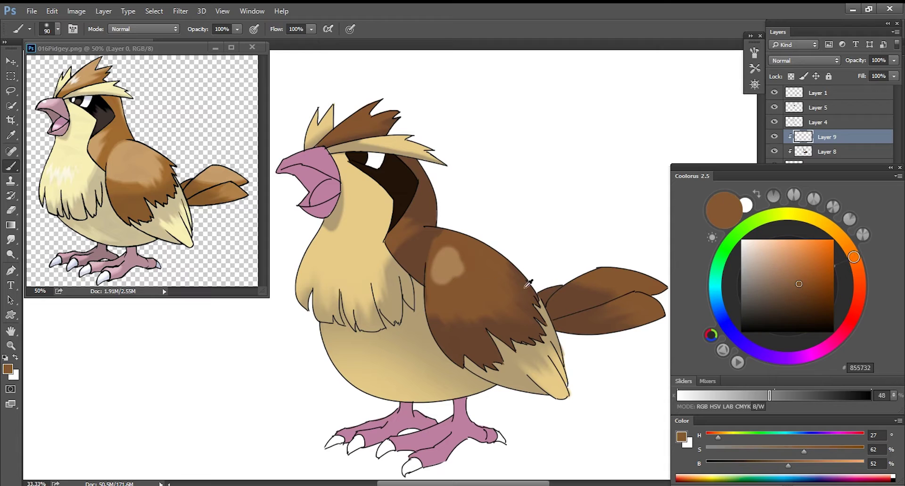
pyautogui.click(792, 275)
pyautogui.moveTo(466, 276); pyautogui.dragTo(439, 247)
pyautogui.moveTo(438, 283)
pyautogui.mouseDown()
pyautogui.moveTo(459, 262)
pyautogui.moveTo(442, 241)
pyautogui.mouseUp()
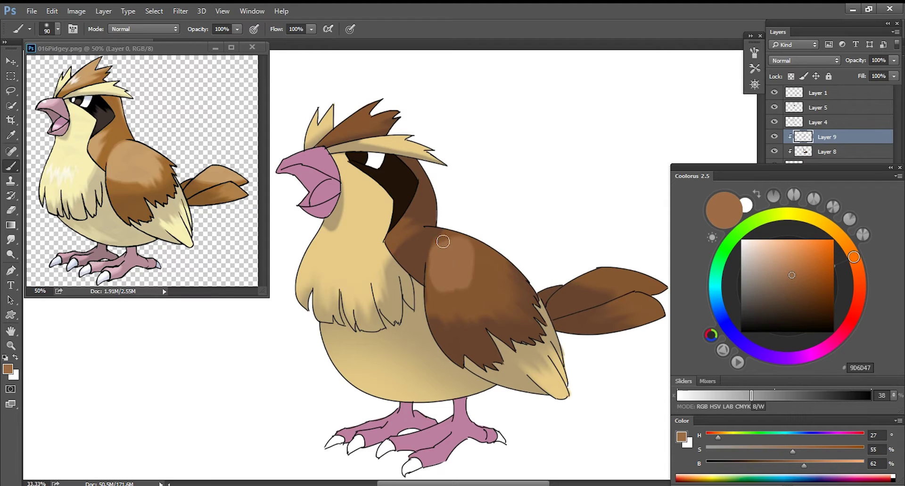
pyautogui.moveTo(441, 246)
pyautogui.mouseDown()
pyautogui.moveTo(437, 302)
pyautogui.moveTo(490, 245)
pyautogui.moveTo(495, 278)
pyautogui.mouseUp()
pyautogui.press('r')
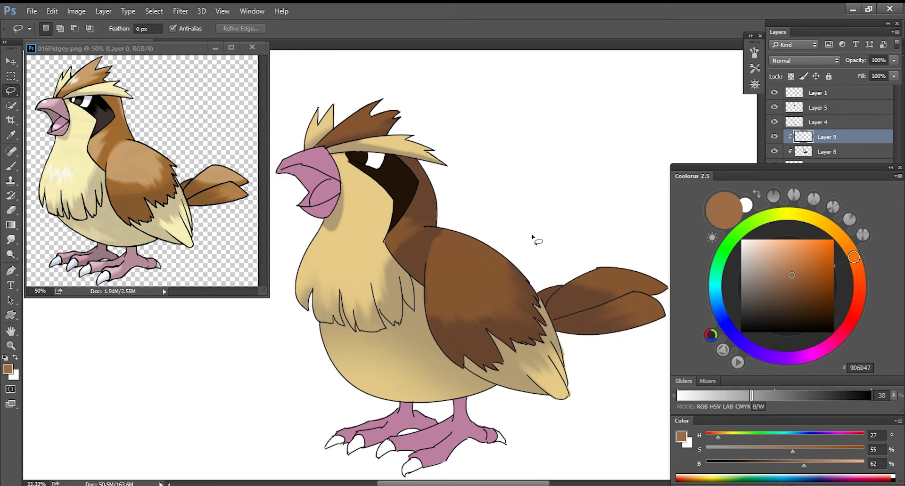
# Lay brown gradients over the wing's left side and the tail, then erase part of the tail shading.
pyautogui.press('g')
pyautogui.moveTo(453, 272); pyautogui.dragTo(467, 282)
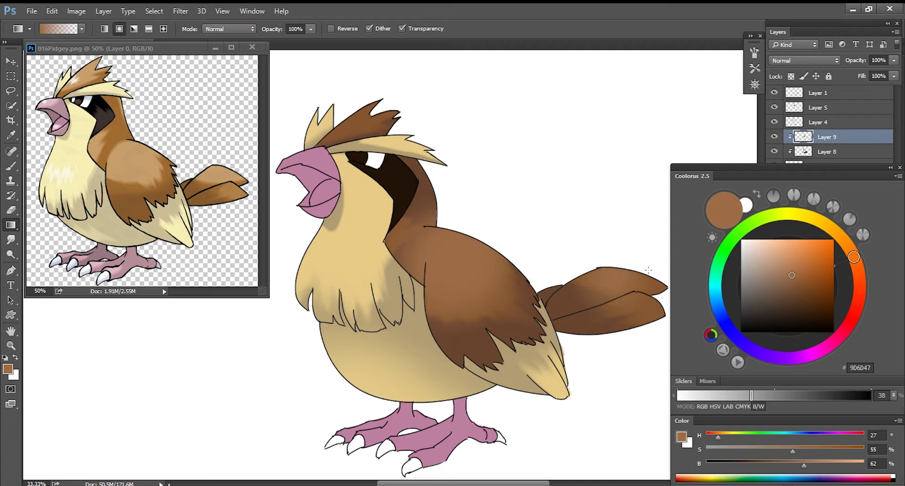
pyautogui.moveTo(624, 273); pyautogui.dragTo(659, 275)
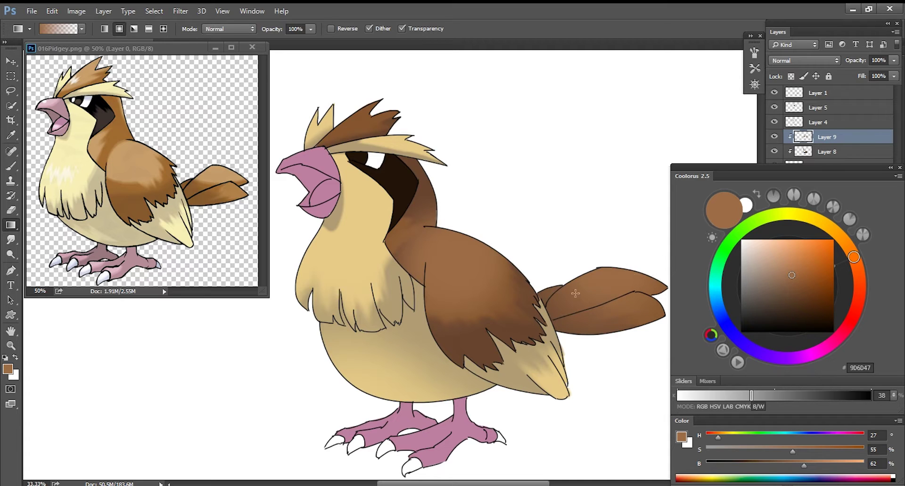
pyautogui.press('e')
pyautogui.moveTo(600, 299); pyautogui.dragTo(575, 316)
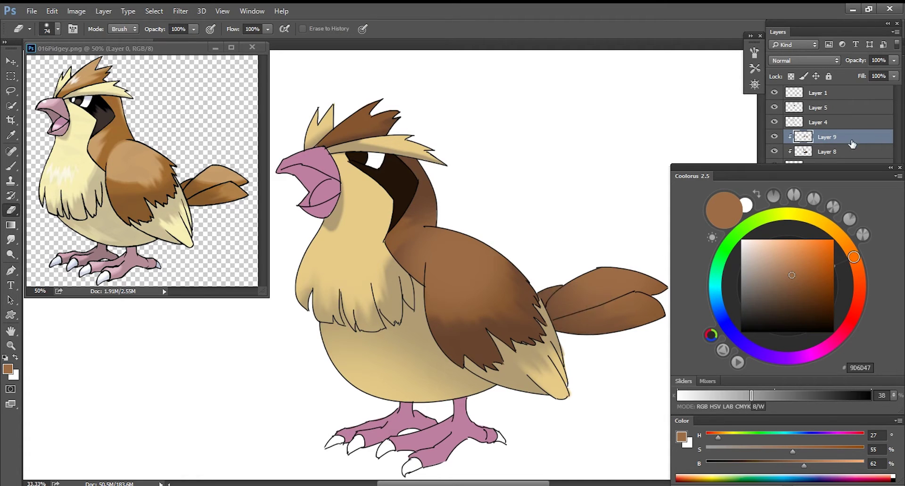
# Move Layer 9 below Layer 8, check its shading, and pan to the feet.
pyautogui.moveTo(827, 137); pyautogui.dragTo(827, 157)
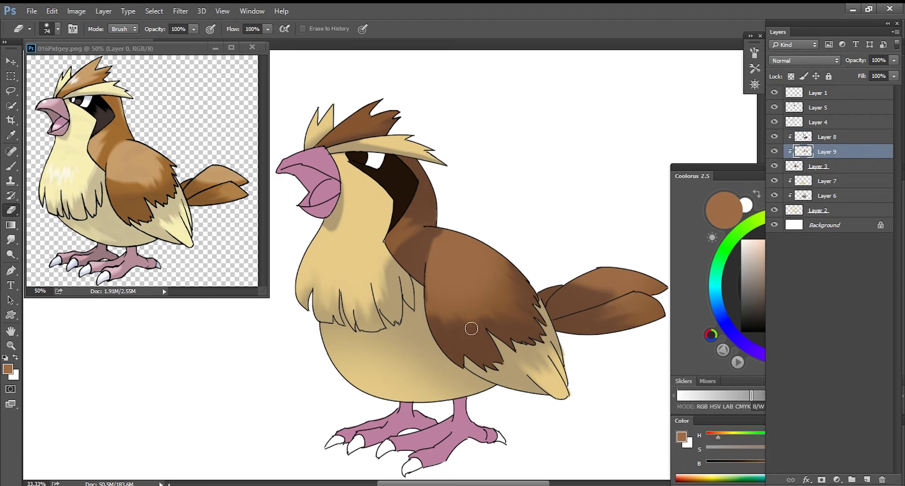
pyautogui.click(775, 152)
pyautogui.moveTo(442, 297); pyautogui.dragTo(465, 360)
pyautogui.press('g')
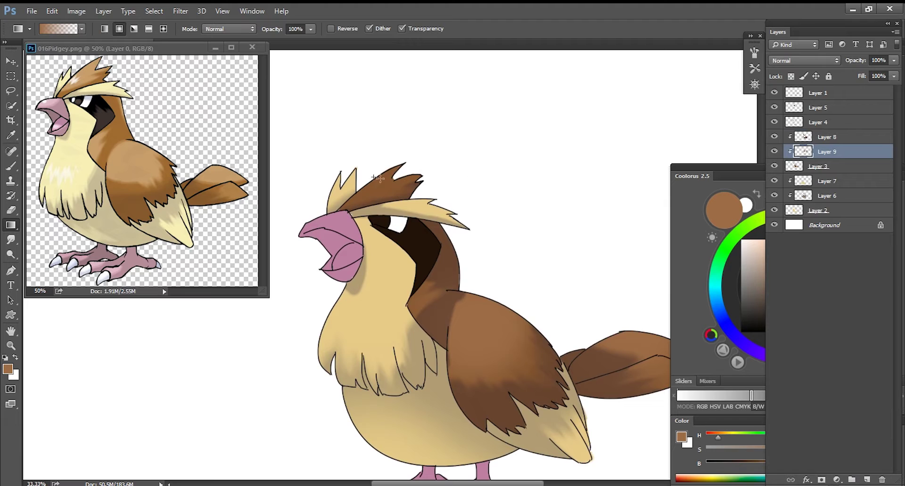
pyautogui.moveTo(453, 373)
pyautogui.mouseDown()
pyautogui.moveTo(386, 384)
pyautogui.moveTo(523, 392)
pyautogui.moveTo(502, 389)
pyautogui.mouseUp()
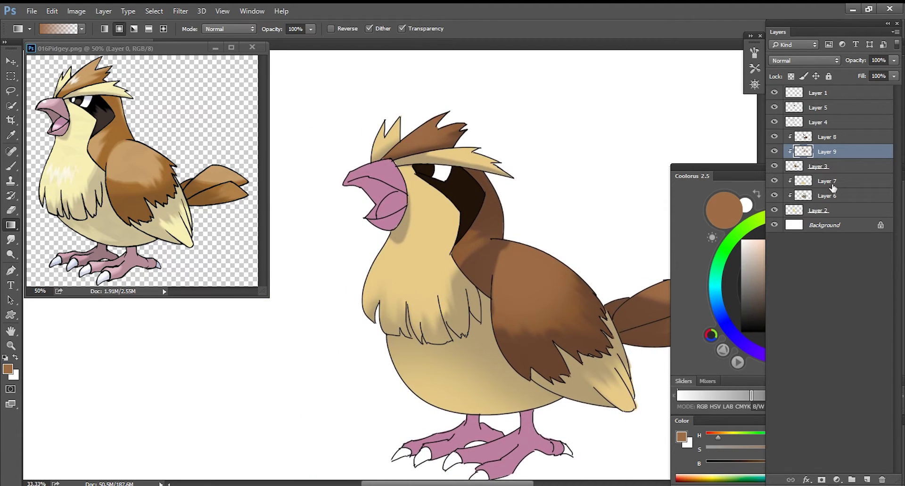
# Add a new layer clipped to Layer 4 and pick a darker mauve from the beak pink.
pyautogui.click(807, 124)
pyautogui.hotkey('ctrl', 'shift', 'n')
pyautogui.press('Return')
pyautogui.hotkey('ctrl', 'alt', 'g')
pyautogui.press('b')
pyautogui.keyDown('alt'); pyautogui.click(379, 176); pyautogui.keyUp('alt')
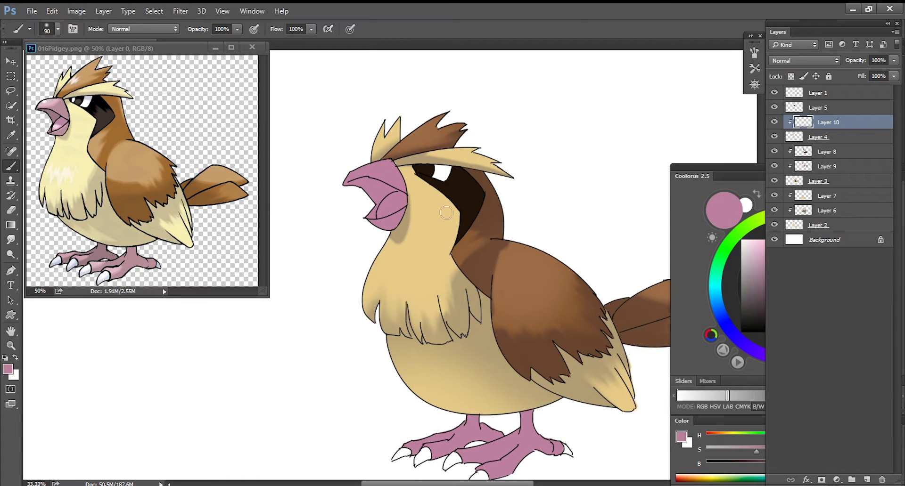
pyautogui.click(689, 273)
pyautogui.moveTo(771, 272)
pyautogui.mouseDown()
pyautogui.moveTo(778, 282)
pyautogui.moveTo(765, 274)
pyautogui.mouseUp()
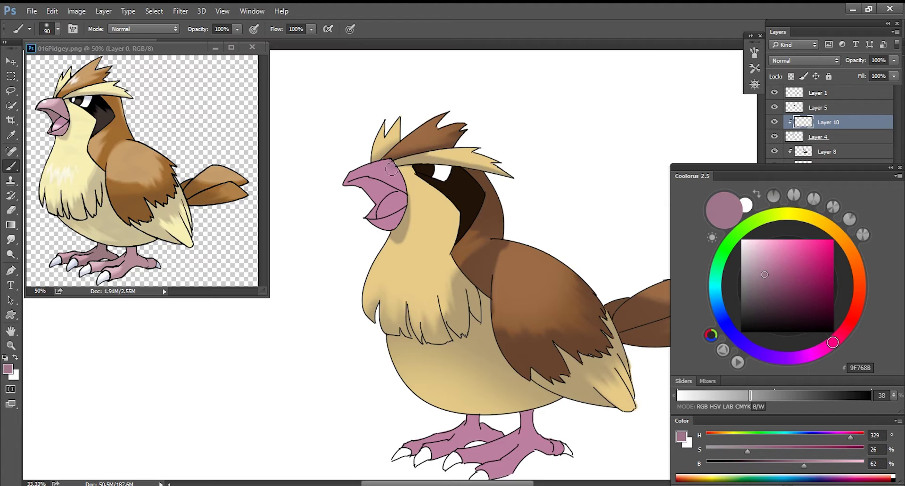
# Shade the upper beak, mouth line and lower beak with darker mauve.
pyautogui.moveTo(372, 188); pyautogui.dragTo(395, 169)
pyautogui.click(771, 277)
pyautogui.moveTo(398, 158); pyautogui.dragTo(373, 183)
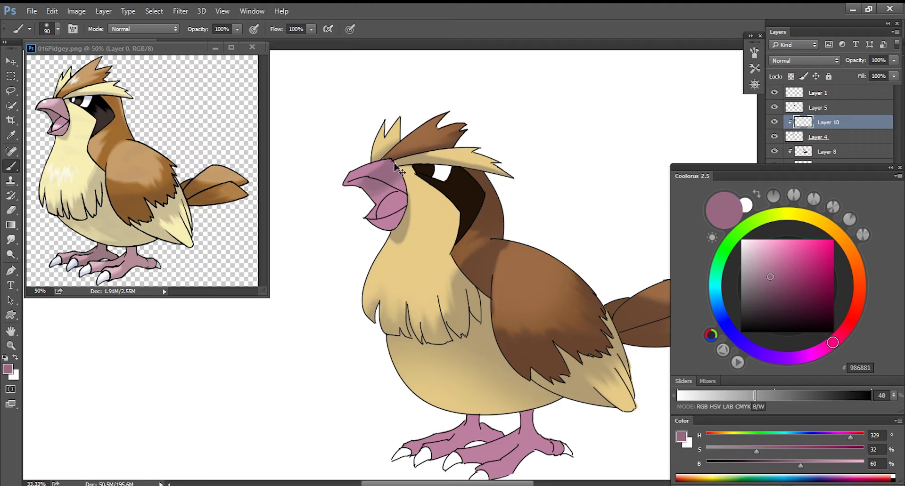
pyautogui.moveTo(386, 198); pyautogui.dragTo(402, 199)
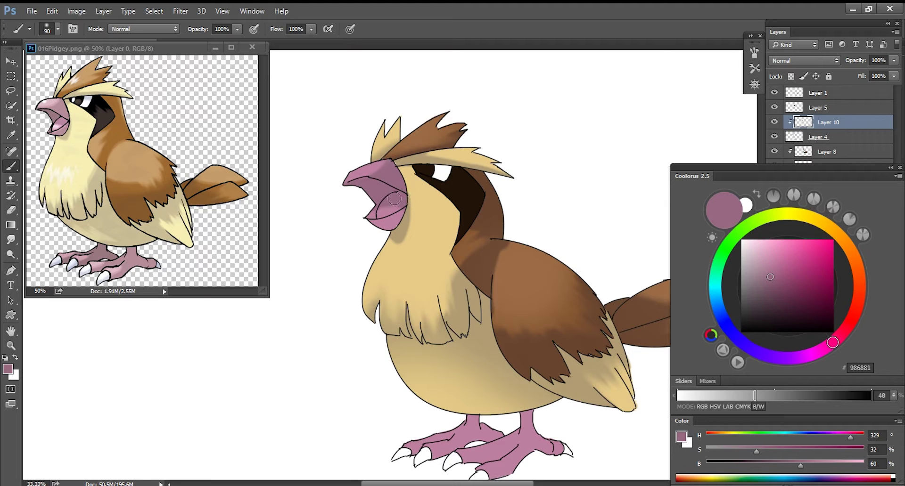
pyautogui.moveTo(375, 238); pyautogui.dragTo(400, 224)
pyautogui.press('e')
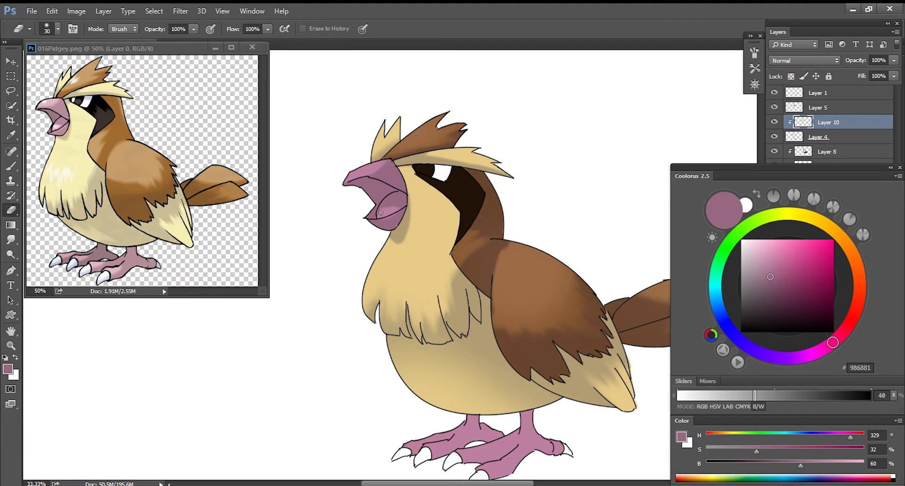
pyautogui.rightClick(385, 215)
pyautogui.press('Escape')
pyautogui.press('b')
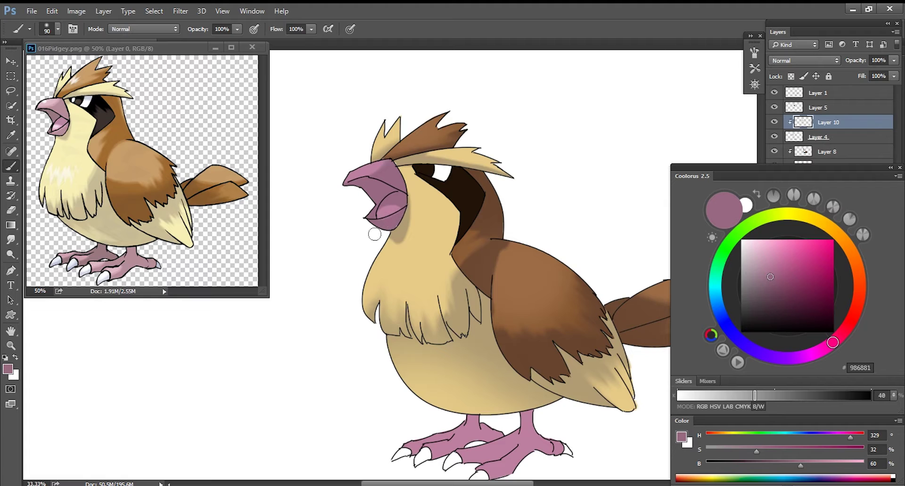
pyautogui.press('e')
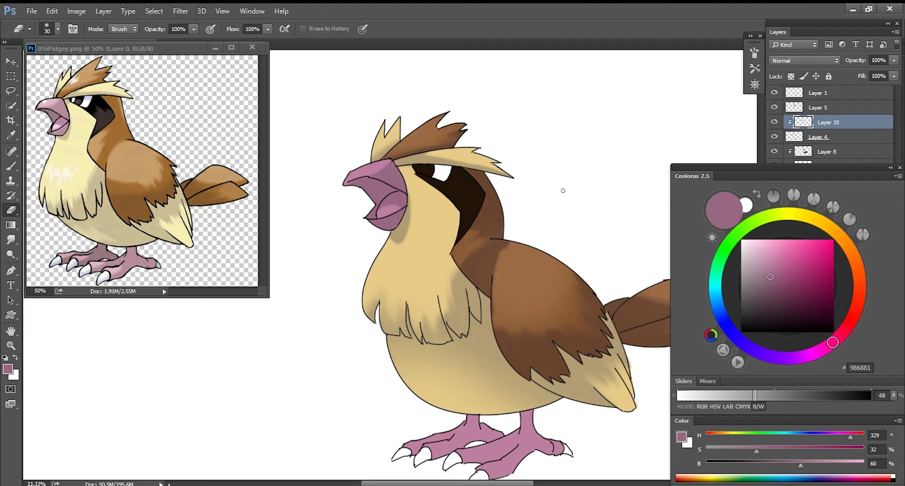
# Add clipped Layer 11 with a lighter beak pink and a 51 px, ~81% hard brush.
pyautogui.hotkey('ctrl', 'shift', 'n')
pyautogui.press('Return')
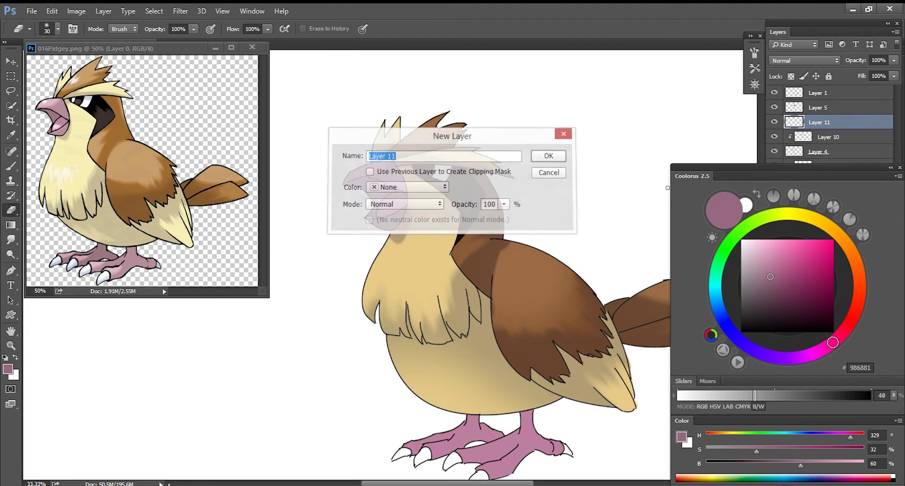
pyautogui.hotkey('ctrl', 'alt', 'g')
pyautogui.press('b')
pyautogui.keyDown('alt'); pyautogui.click(390, 212); pyautogui.keyUp('alt')
pyautogui.moveTo(783, 267); pyautogui.dragTo(756, 251)
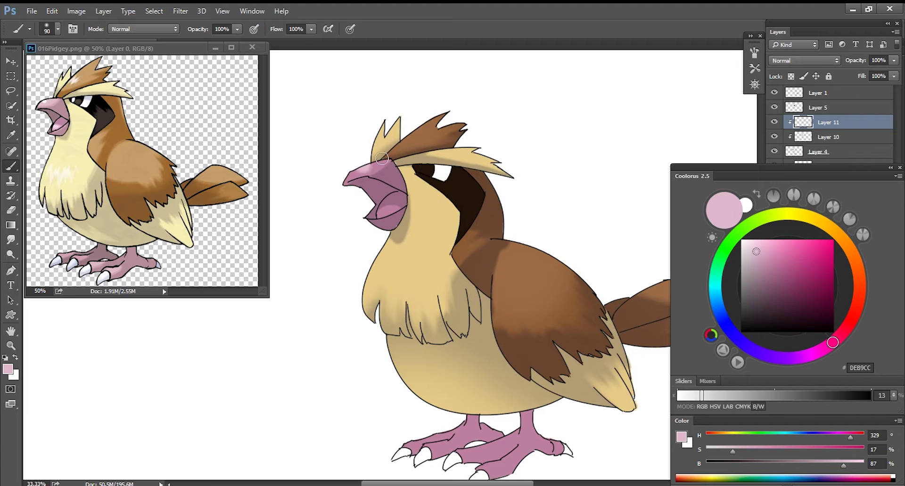
pyautogui.rightClick(369, 165)
pyautogui.moveTo(465, 193); pyautogui.dragTo(453, 193)
pyautogui.moveTo(434, 223); pyautogui.dragTo(494, 222)
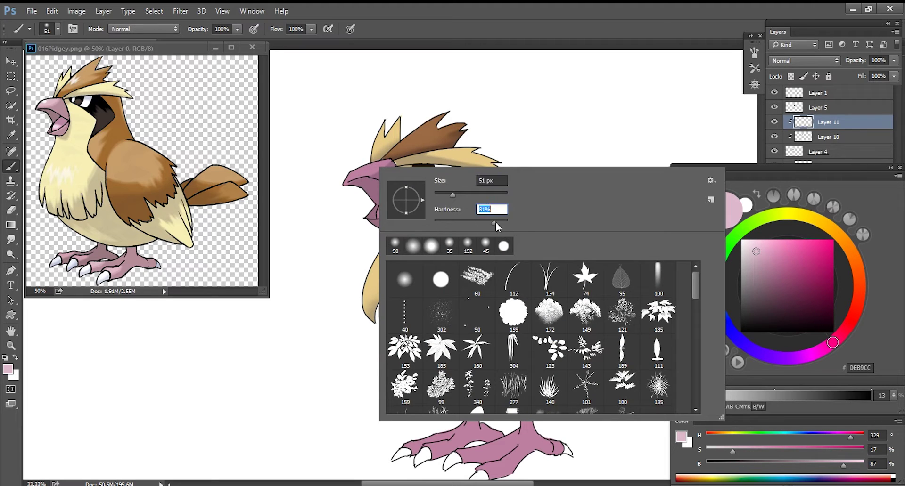
pyautogui.press('Return')
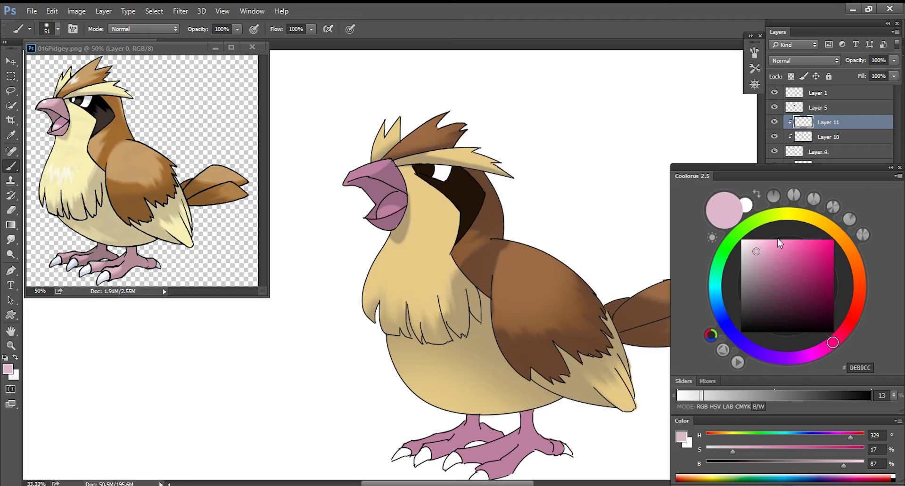
# Paint pale pink highlights on top of the beak and inside the lower beak.
pyautogui.click(750, 246)
pyautogui.moveTo(750, 250); pyautogui.dragTo(749, 247)
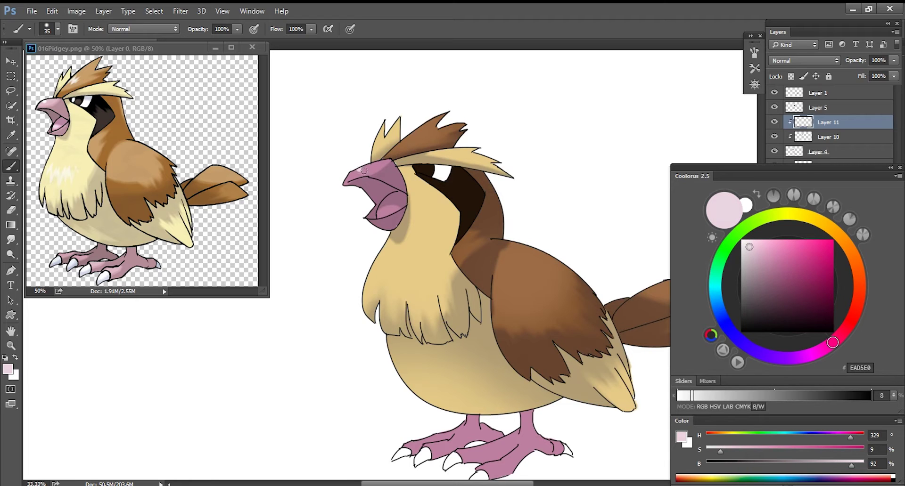
pyautogui.press('r')
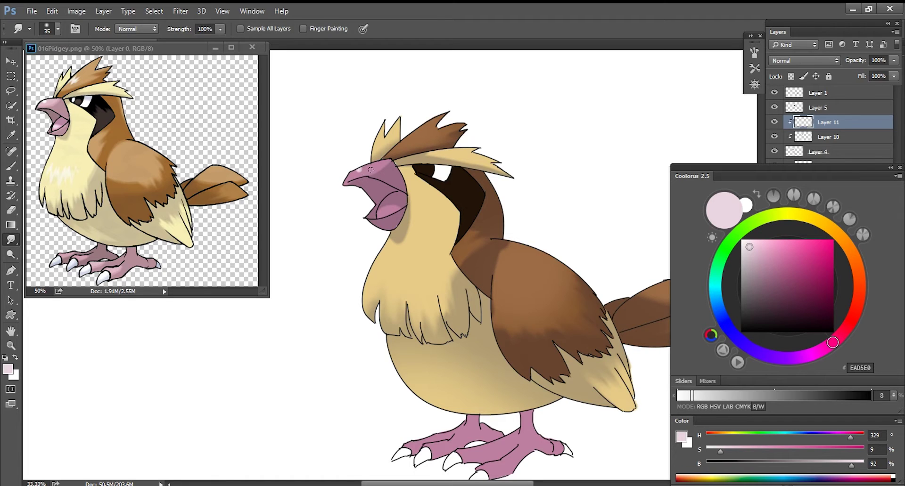
pyautogui.press('b')
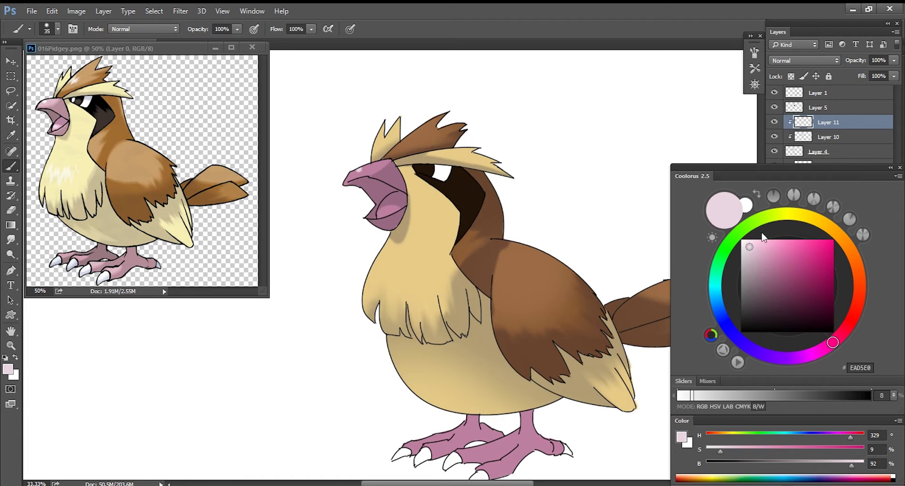
pyautogui.moveTo(750, 247); pyautogui.dragTo(748, 242)
pyautogui.moveTo(359, 166); pyautogui.dragTo(371, 177)
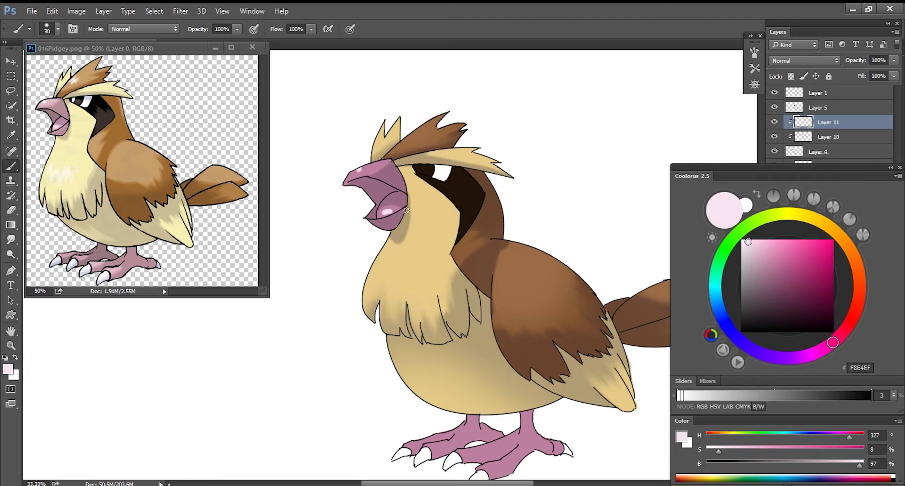
pyautogui.moveTo(758, 248); pyautogui.dragTo(755, 250)
pyautogui.moveTo(388, 212); pyautogui.dragTo(393, 214)
# Smudge the lower beak highlight to soften it, then select Layer 5.
pyautogui.keyDown('alt'); pyautogui.click(386, 214); pyautogui.keyUp('alt')
pyautogui.press('r')
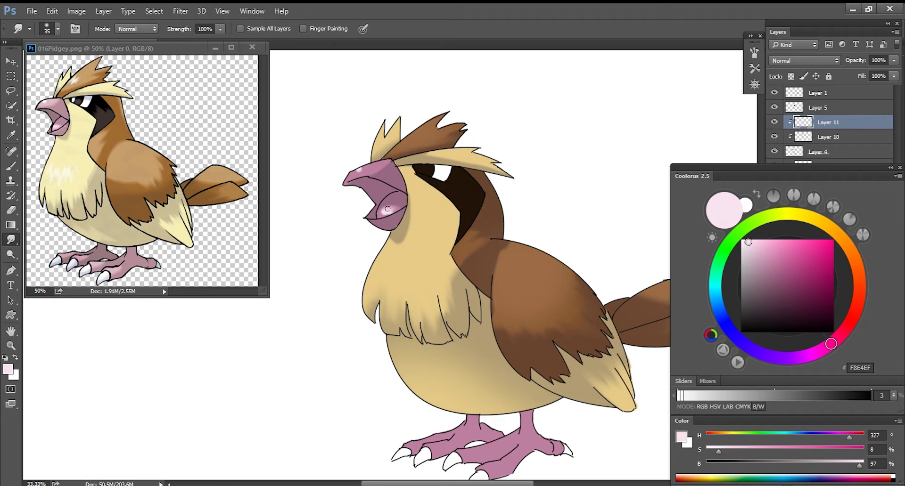
pyautogui.moveTo(384, 214); pyautogui.dragTo(382, 213)
pyautogui.press('e')
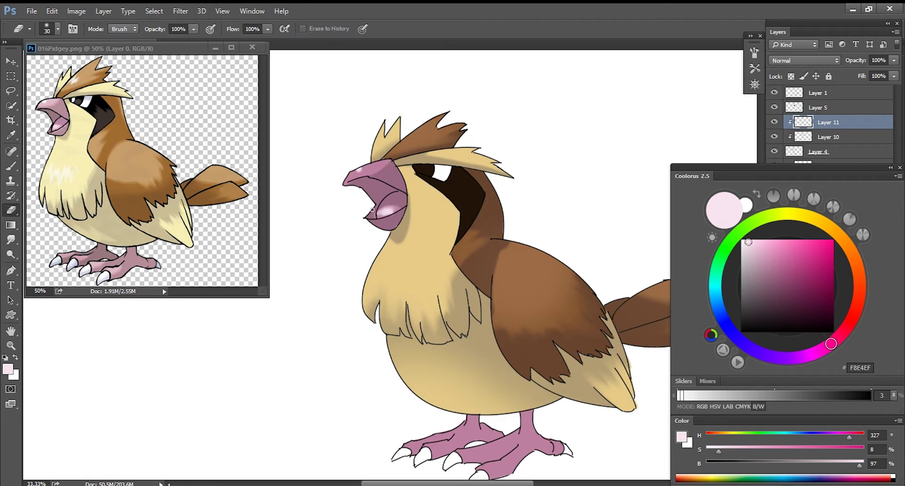
pyautogui.press('r')
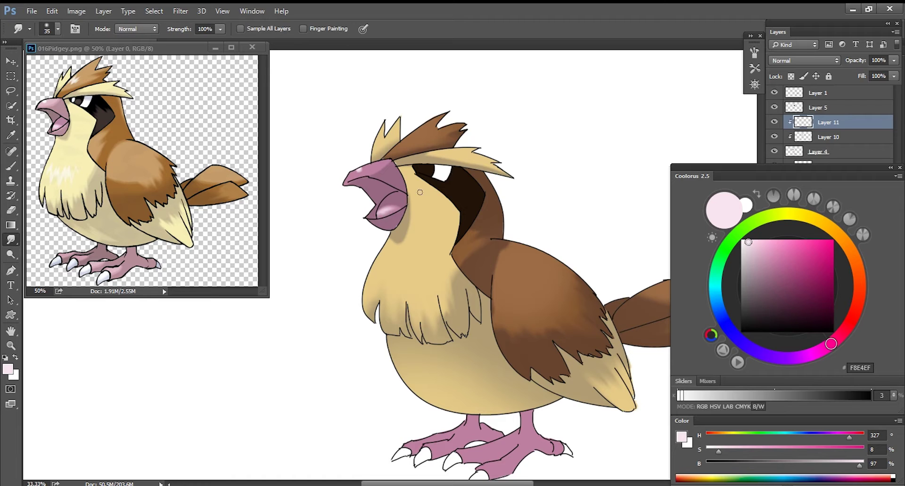
pyautogui.press('b')
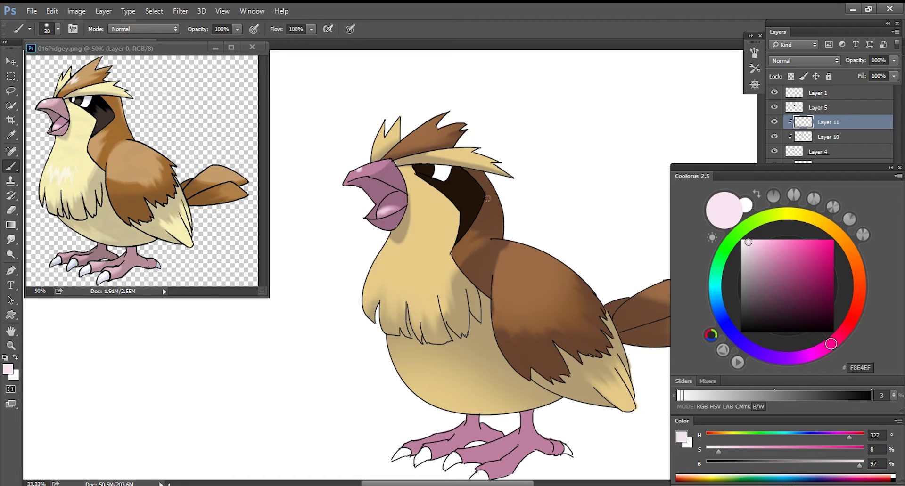
pyautogui.click(820, 137)
pyautogui.press('r')
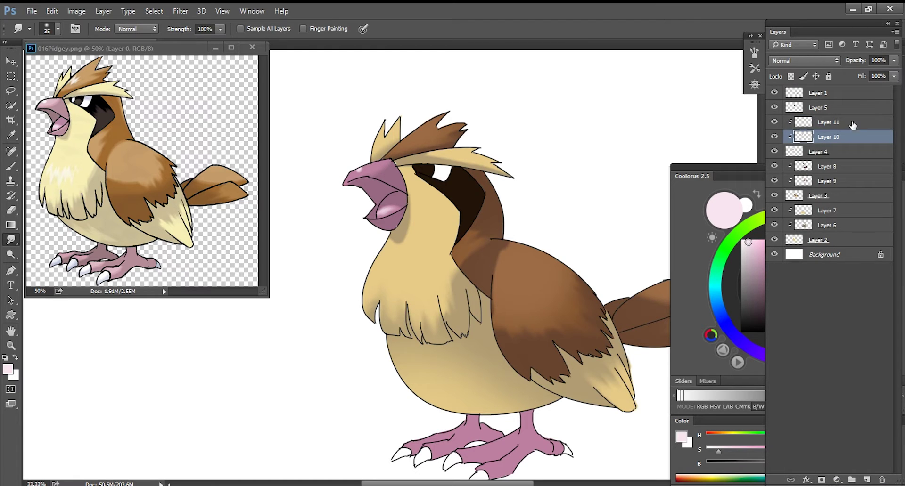
pyautogui.click(793, 110)
# Add Layer 12 clipped to Layer 5 and paint dark brown shading on the neck and eye edge.
pyautogui.hotkey('ctrl', 'shift', 'n')
pyautogui.press('Return')
pyautogui.press('b')
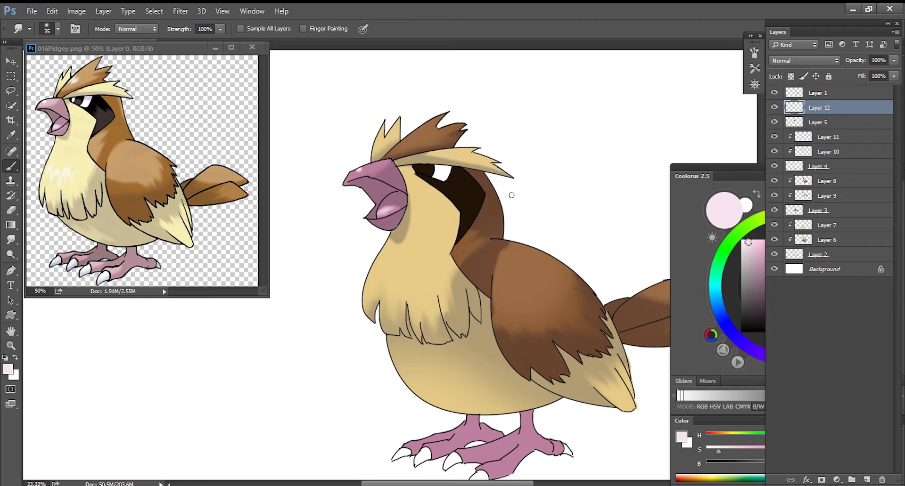
pyautogui.moveTo(782, 299); pyautogui.dragTo(783, 311)
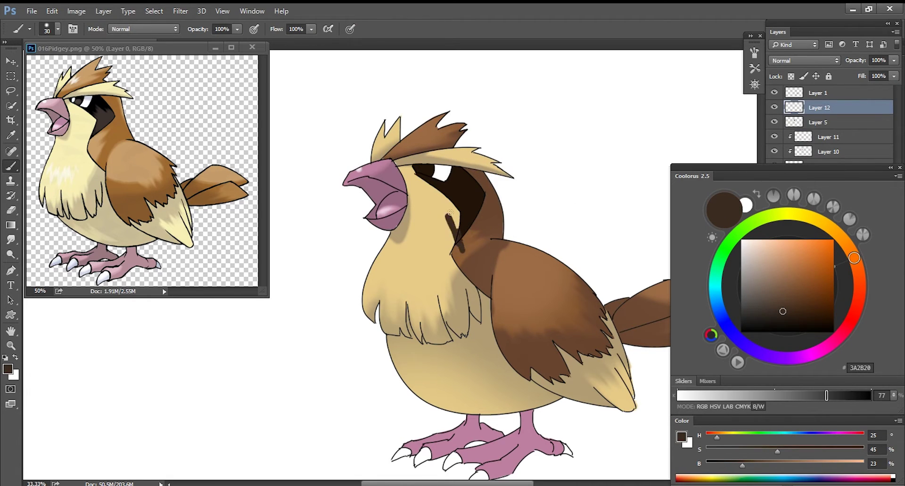
pyautogui.hotkey('ctrl', 'alt', 'g')
pyautogui.moveTo(475, 218); pyautogui.dragTo(495, 220)
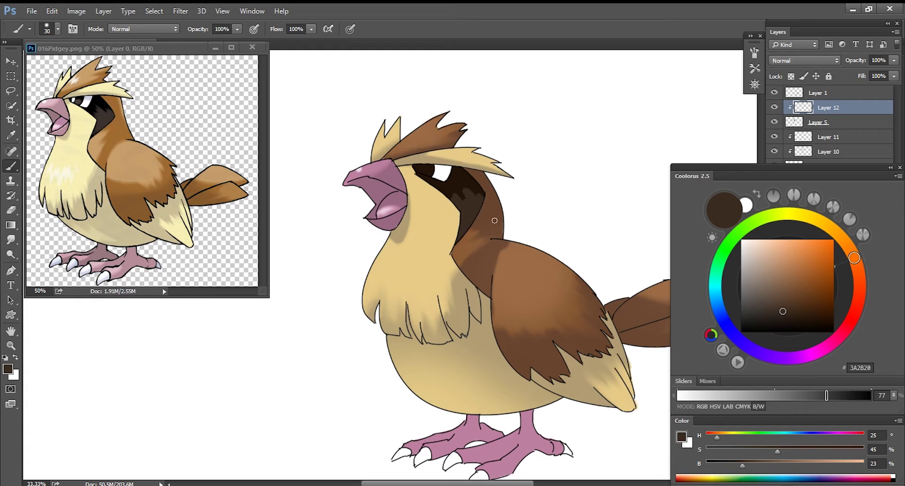
pyautogui.moveTo(417, 176); pyautogui.dragTo(429, 184)
# Smudge the dark brown streaks beside the eye into a smooth shadow.
pyautogui.click(768, 302)
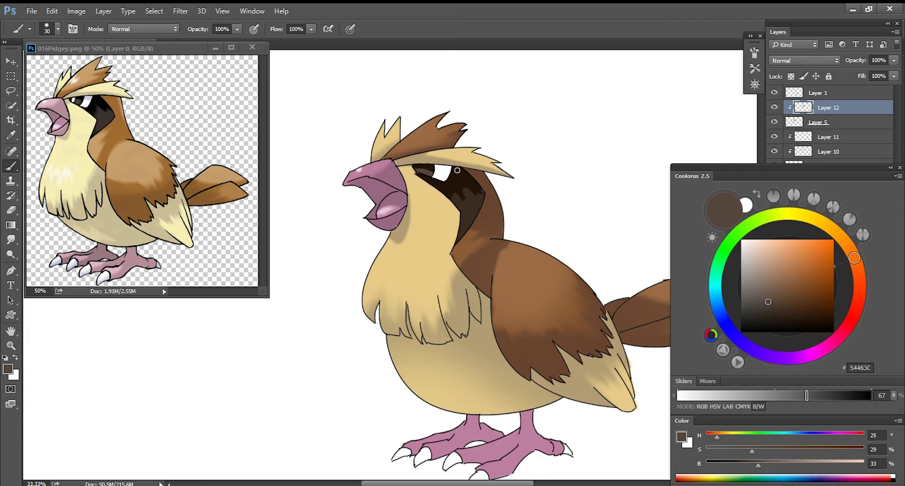
pyautogui.press('r')
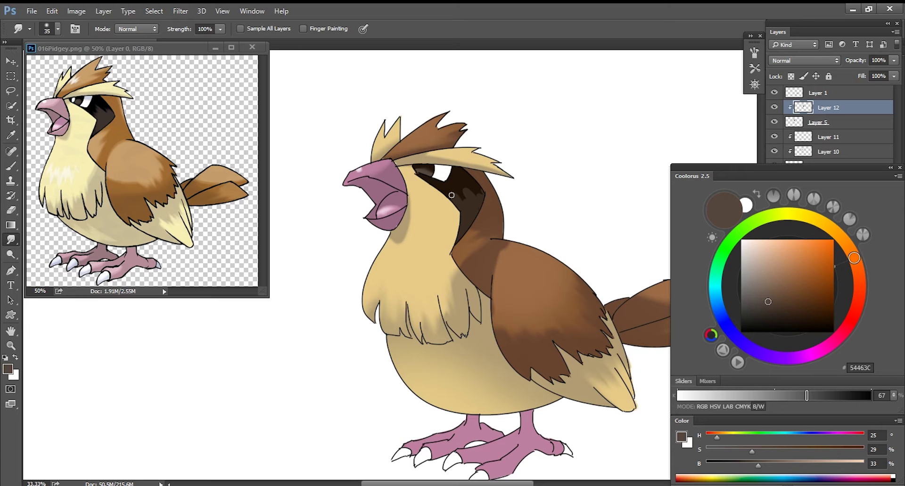
pyautogui.moveTo(448, 195)
pyautogui.mouseDown()
pyautogui.moveTo(462, 202)
pyautogui.moveTo(457, 194)
pyautogui.mouseUp()
pyautogui.hotkey('ctrl', 'shift', 'n')
# Paint and smudge a soft white eye highlight on a layer clipped to the one below.
pyautogui.press('Return')
pyautogui.press('b')
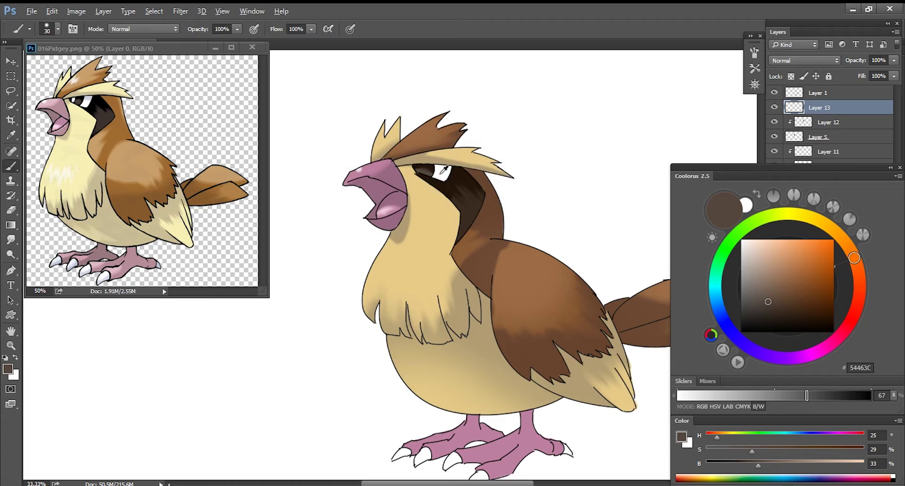
pyautogui.press('x')
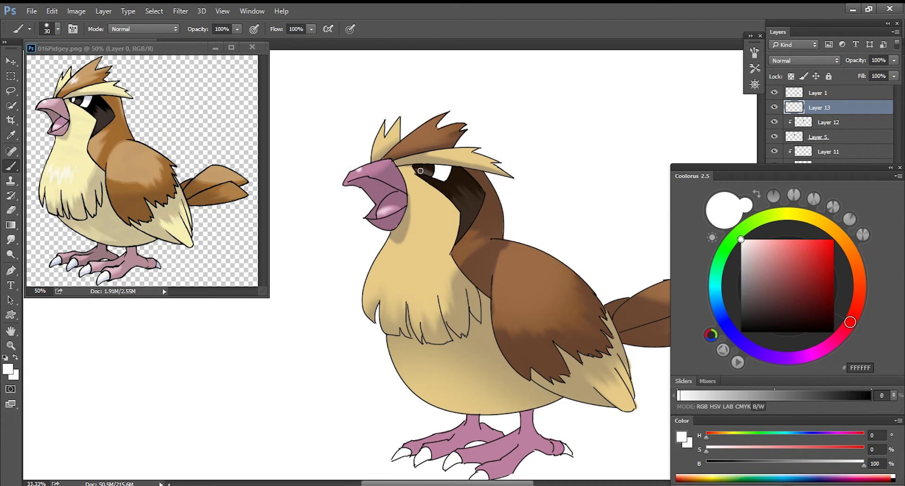
pyautogui.hotkey('ctrl', 'z')
pyautogui.press('r')
pyautogui.moveTo(427, 164); pyautogui.dragTo(423, 168)
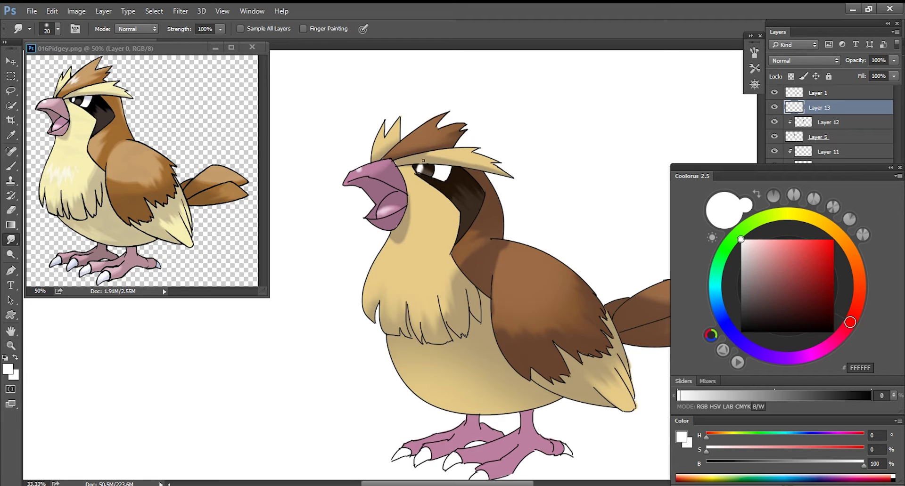
pyautogui.press('e')
pyautogui.hotkey('ctrl', 'alt', 'g')
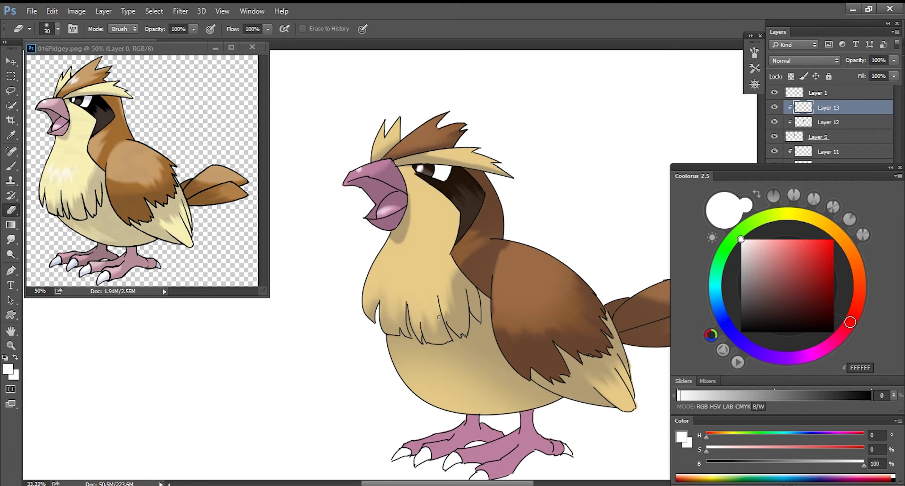
# Add a new layer above the body colour layer and pick a pale cream from the chest tan.
pyautogui.moveTo(493, 367); pyautogui.dragTo(458, 359)
pyautogui.click(835, 156)
pyautogui.click(844, 240)
pyautogui.hotkey('ctrl', 'shift', 'n')
pyautogui.press('Return')
pyautogui.press('b')
pyautogui.keyDown('alt'); pyautogui.click(390, 259); pyautogui.keyUp('alt')
pyautogui.click(759, 250)
pyautogui.moveTo(763, 251); pyautogui.dragTo(752, 247)
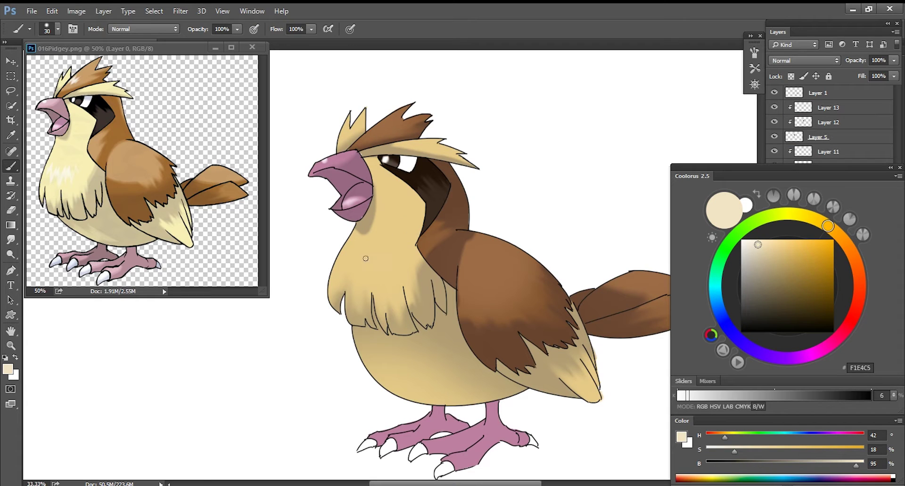
# Lasso the chest, paint cream F1E4C5 feather highlights, smudge them and fade the layer to 71%.
pyautogui.press('l')
pyautogui.moveTo(346, 266)
pyautogui.mouseDown()
pyautogui.moveTo(393, 260)
pyautogui.moveTo(361, 285)
pyautogui.moveTo(341, 274)
pyautogui.moveTo(397, 260)
pyautogui.mouseUp()
pyautogui.press('b')
pyautogui.hotkey('ctrl', 'd')
pyautogui.press('r')
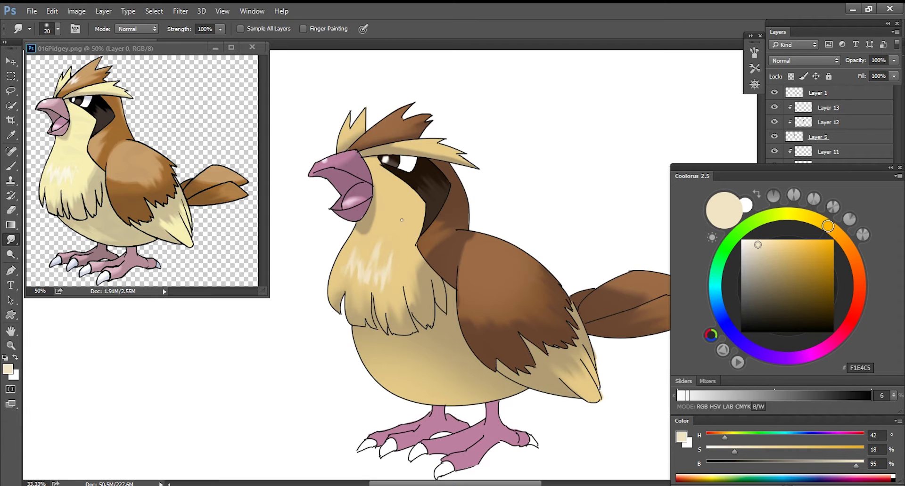
pyautogui.click(893, 76)
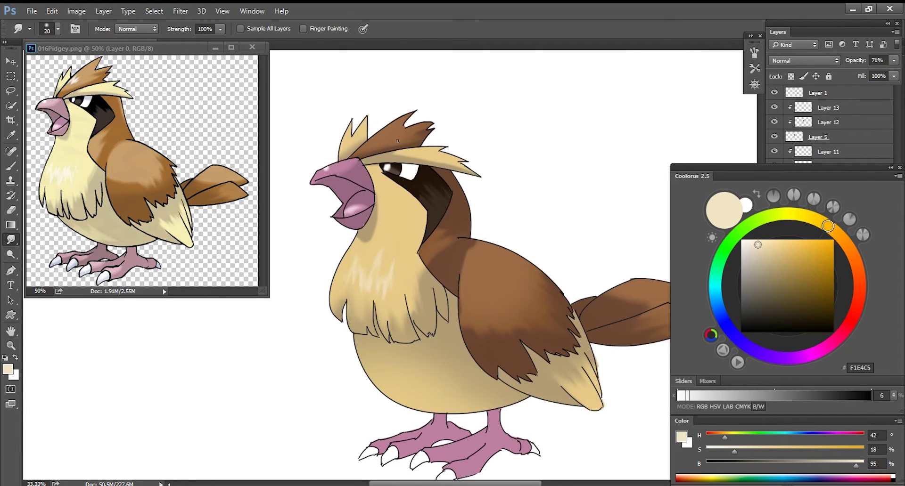
pyautogui.click(833, 151)
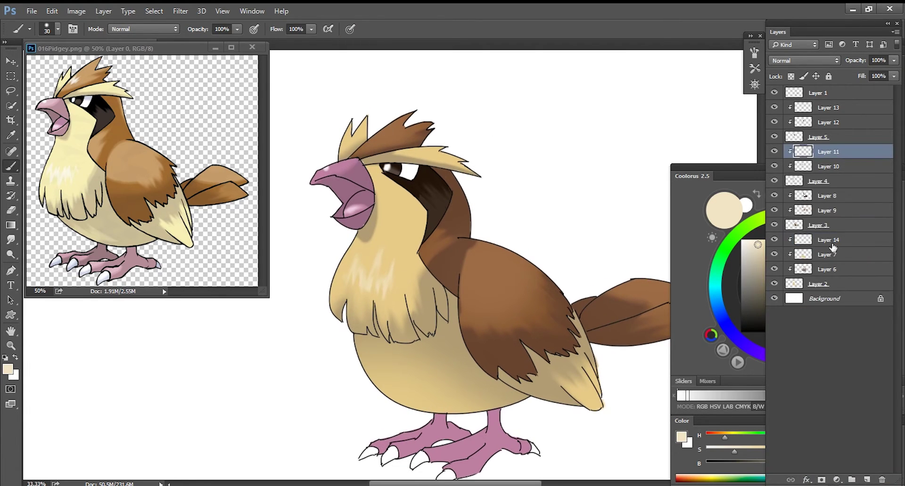
# Move the chest highlight layer, Layer 14, to the top of the layer stack.
pyautogui.click(839, 239)
pyautogui.moveTo(839, 240); pyautogui.dragTo(829, 103)
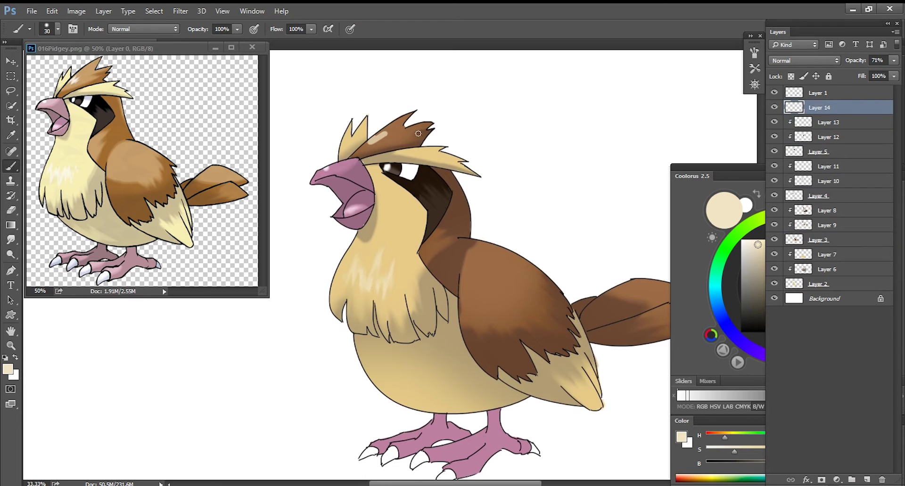
pyautogui.hotkey('ctrl', 'z')
# Lasso and smudge a light highlight across the head crest, then hide the reference window.
pyautogui.press('l')
pyautogui.moveTo(383, 137); pyautogui.dragTo(376, 148)
pyautogui.press('r')
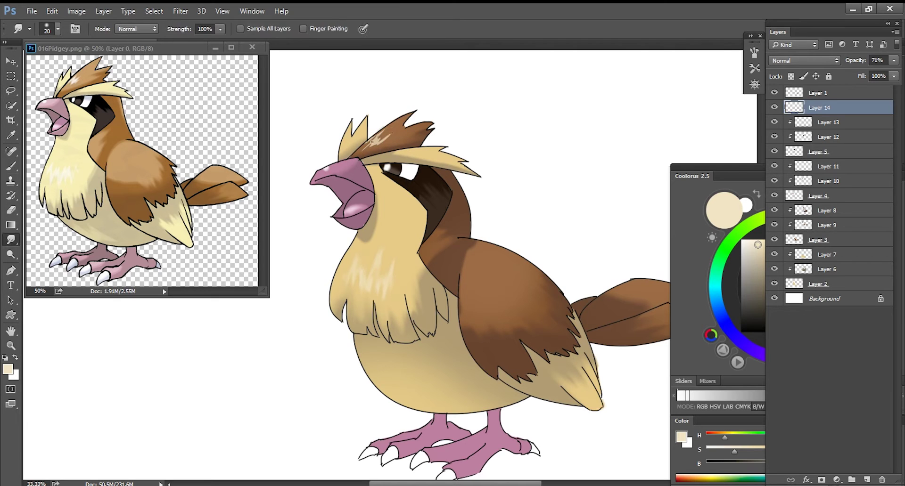
pyautogui.moveTo(370, 147); pyautogui.dragTo(391, 131)
pyautogui.press('f')
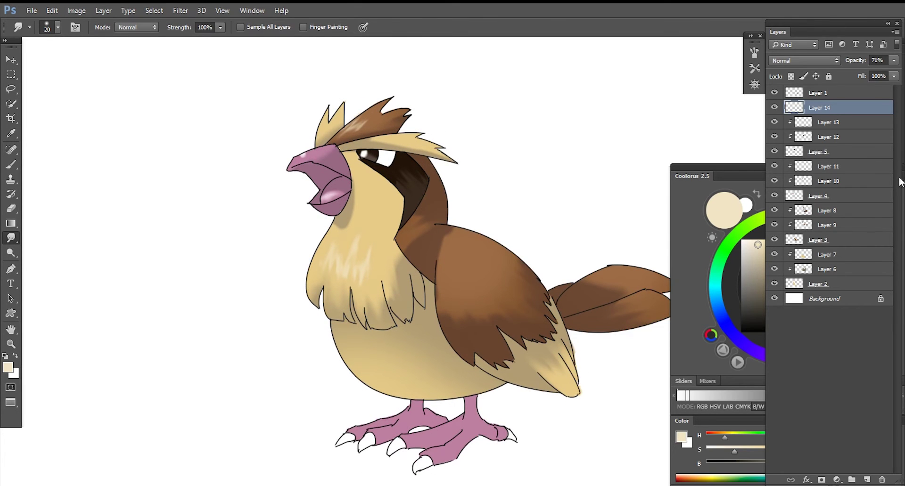
# Pick a neutral grey and add a new layer for claw shading.
pyautogui.press('b')
pyautogui.keyDown('alt'); pyautogui.click(514, 436); pyautogui.keyUp('alt')
pyautogui.click(695, 274)
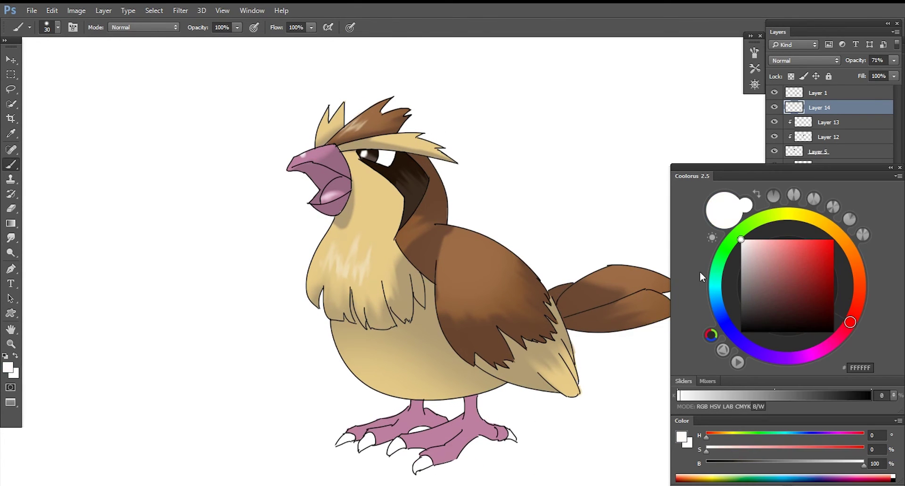
pyautogui.moveTo(731, 328); pyautogui.dragTo(750, 289)
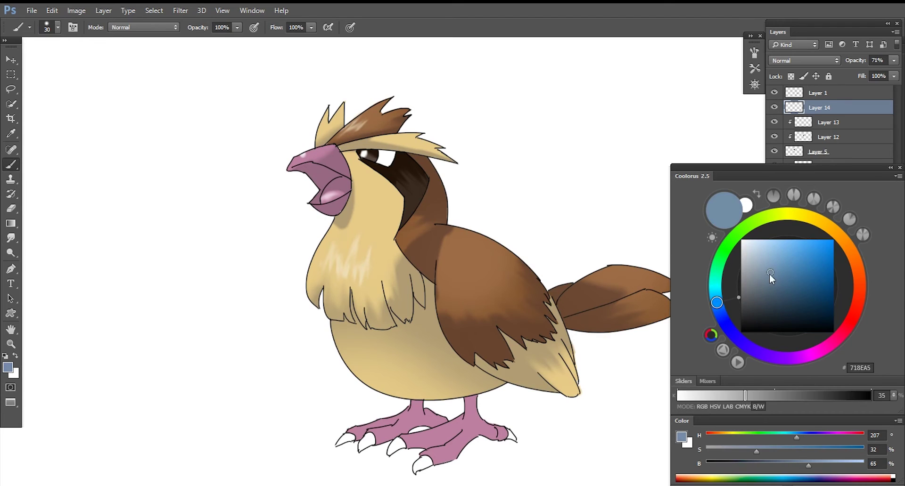
pyautogui.click(748, 278)
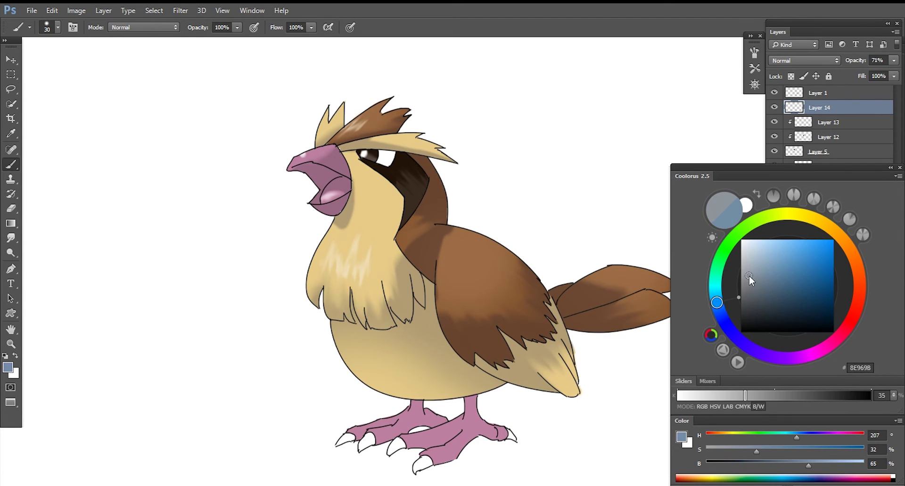
pyautogui.click(869, 114)
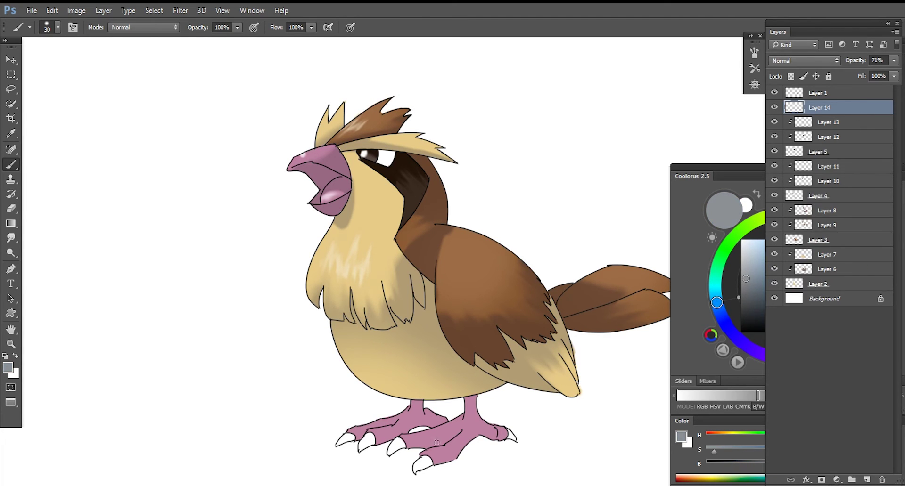
pyautogui.hotkey('ctrl', 'shift', 'n')
pyautogui.press('Return')
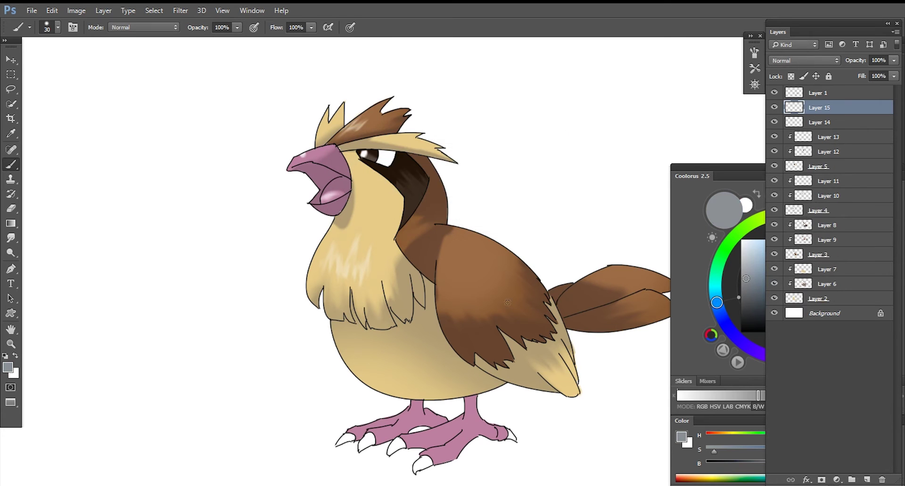
# Paint grey on the front and back claw tips, erase overspill, and set a 46 px smudge brush.
pyautogui.moveTo(430, 462)
pyautogui.mouseDown()
pyautogui.moveTo(414, 471)
pyautogui.moveTo(391, 454)
pyautogui.moveTo(339, 445)
pyautogui.mouseUp()
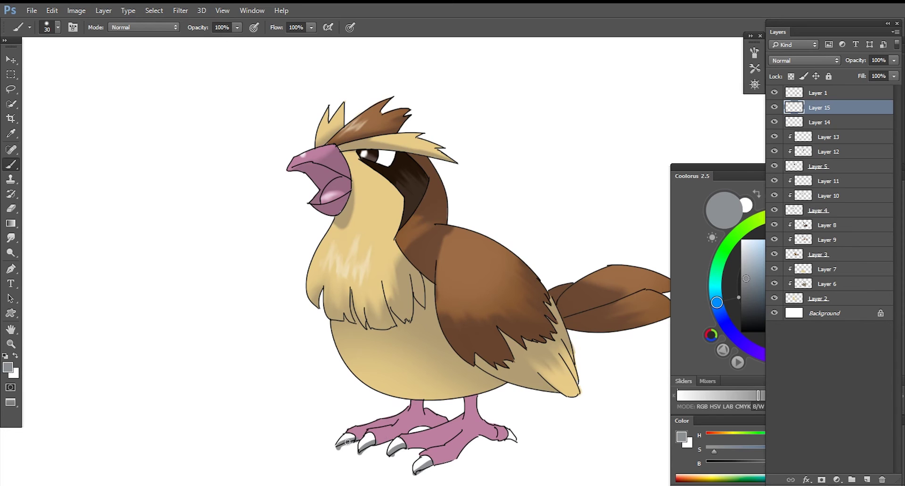
pyautogui.moveTo(510, 442); pyautogui.dragTo(512, 440)
pyautogui.press('e')
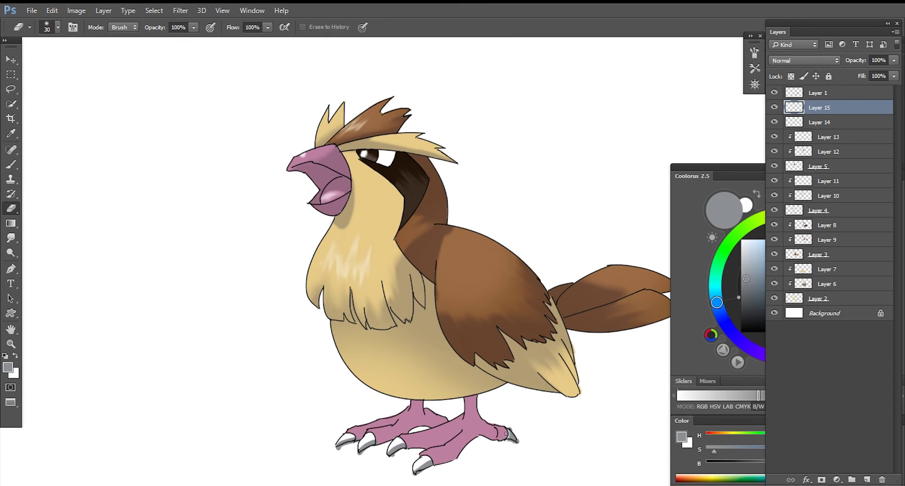
pyautogui.moveTo(504, 443); pyautogui.dragTo(517, 437)
pyautogui.press('r')
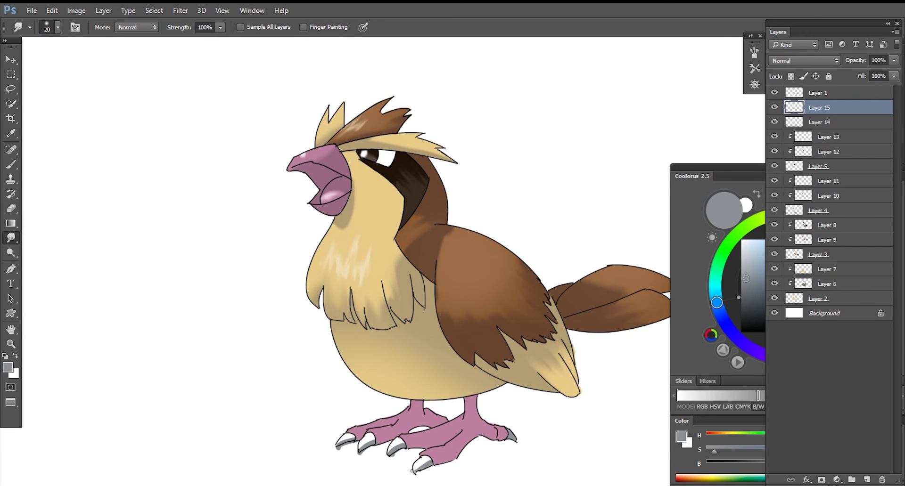
pyautogui.rightClick(430, 459)
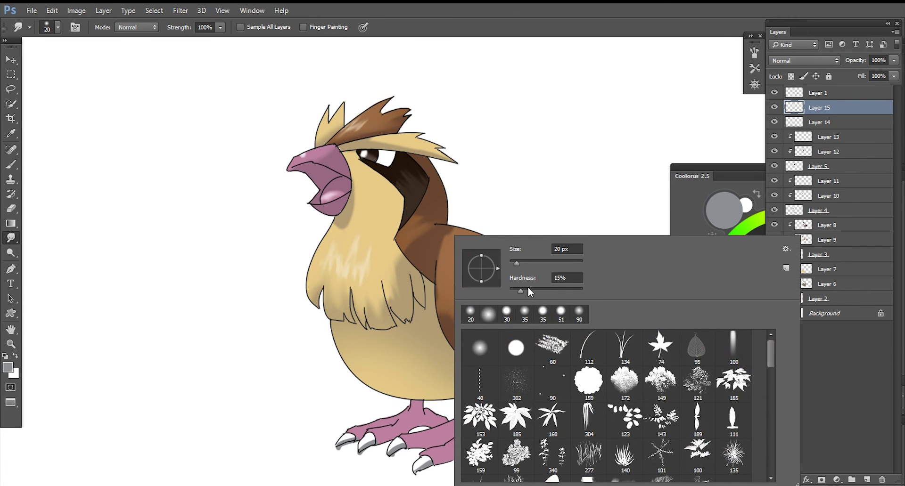
pyautogui.click(527, 263)
pyautogui.press('Return')
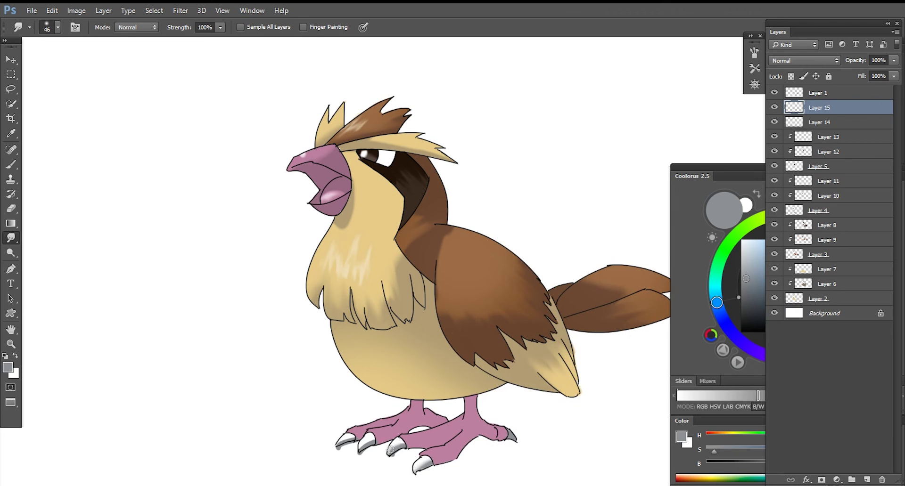
# Erase the stray dark line by the left claw and show the finished bird on white.
pyautogui.press('e')
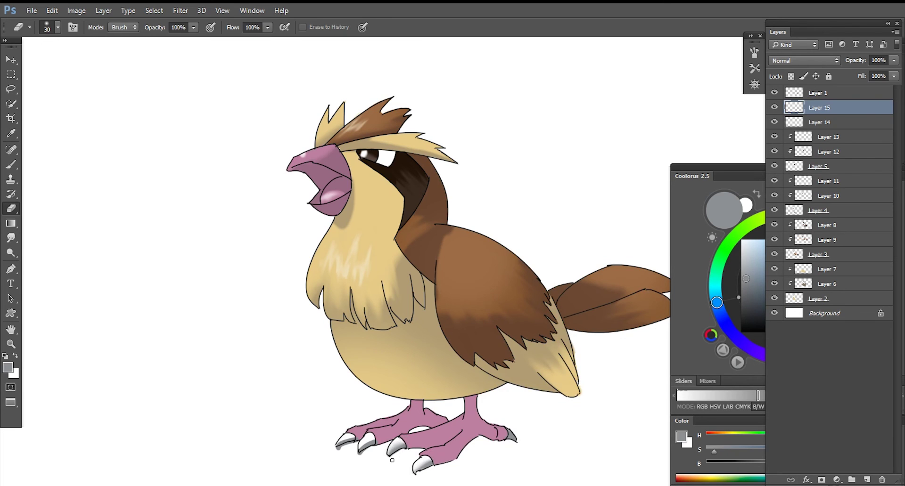
pyautogui.press('r')
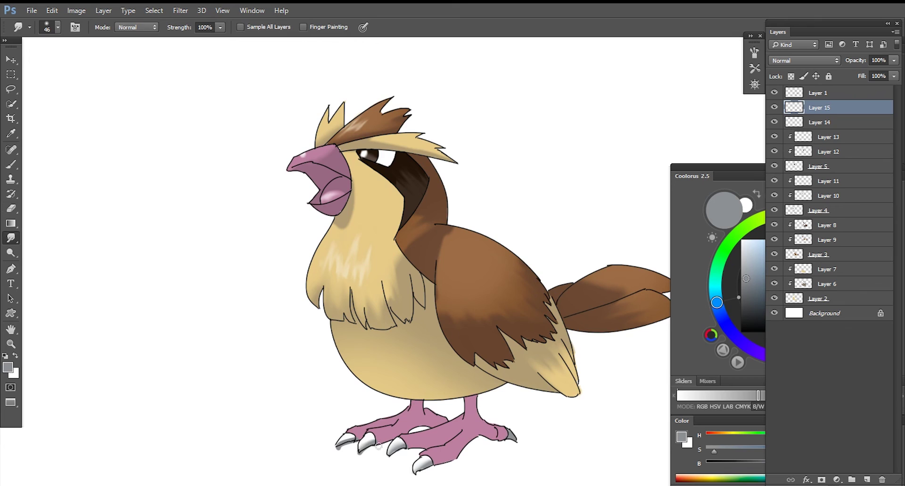
pyautogui.press('e')
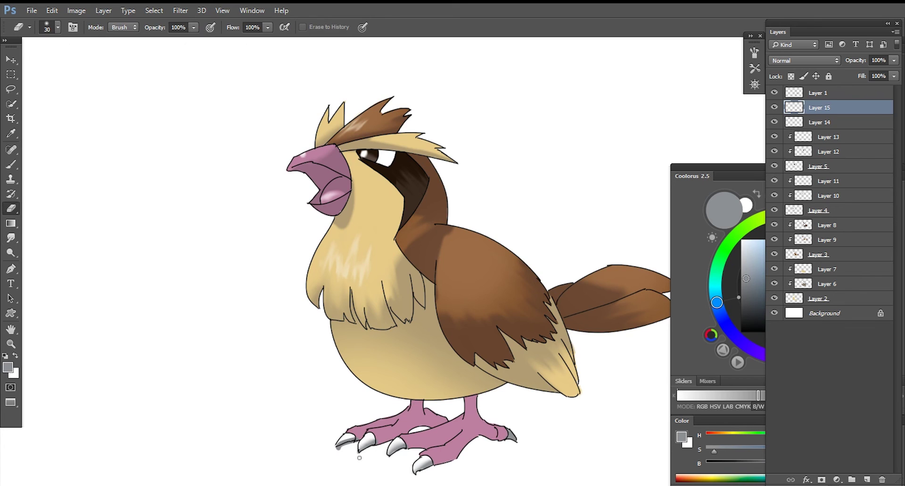
pyautogui.moveTo(340, 451); pyautogui.dragTo(347, 448)
pyautogui.press('r')
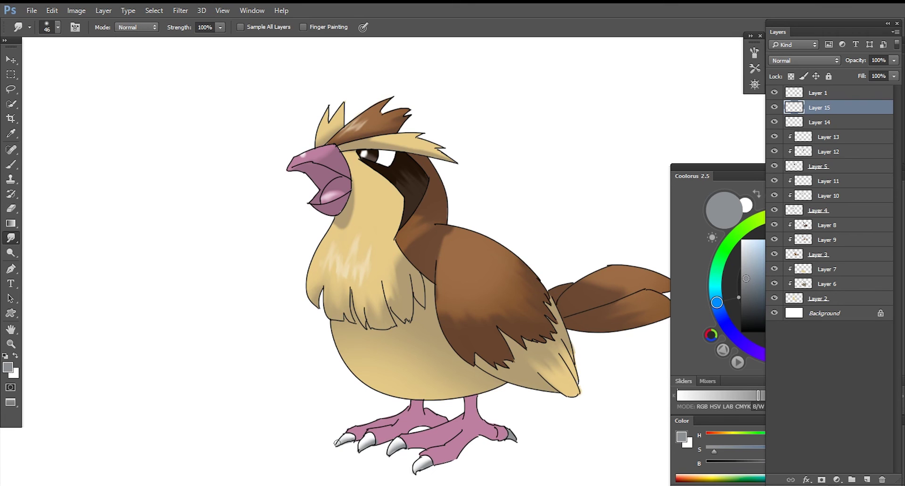
pyautogui.press('f')
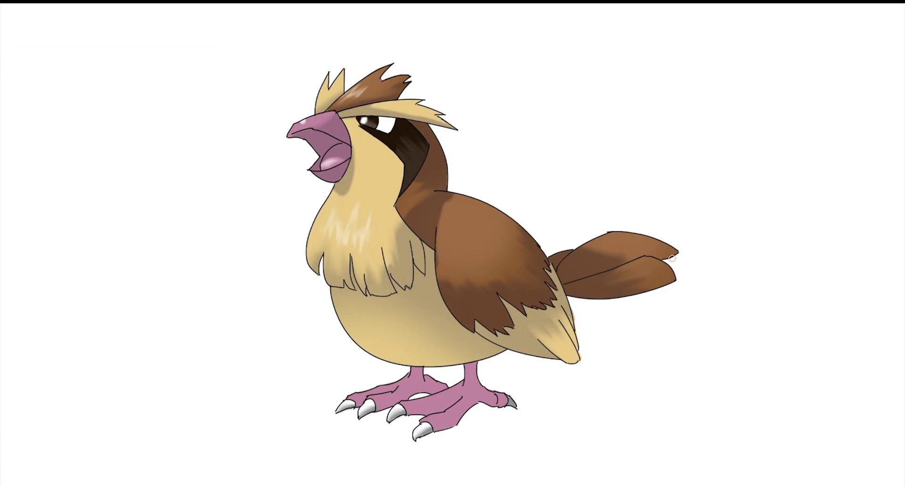